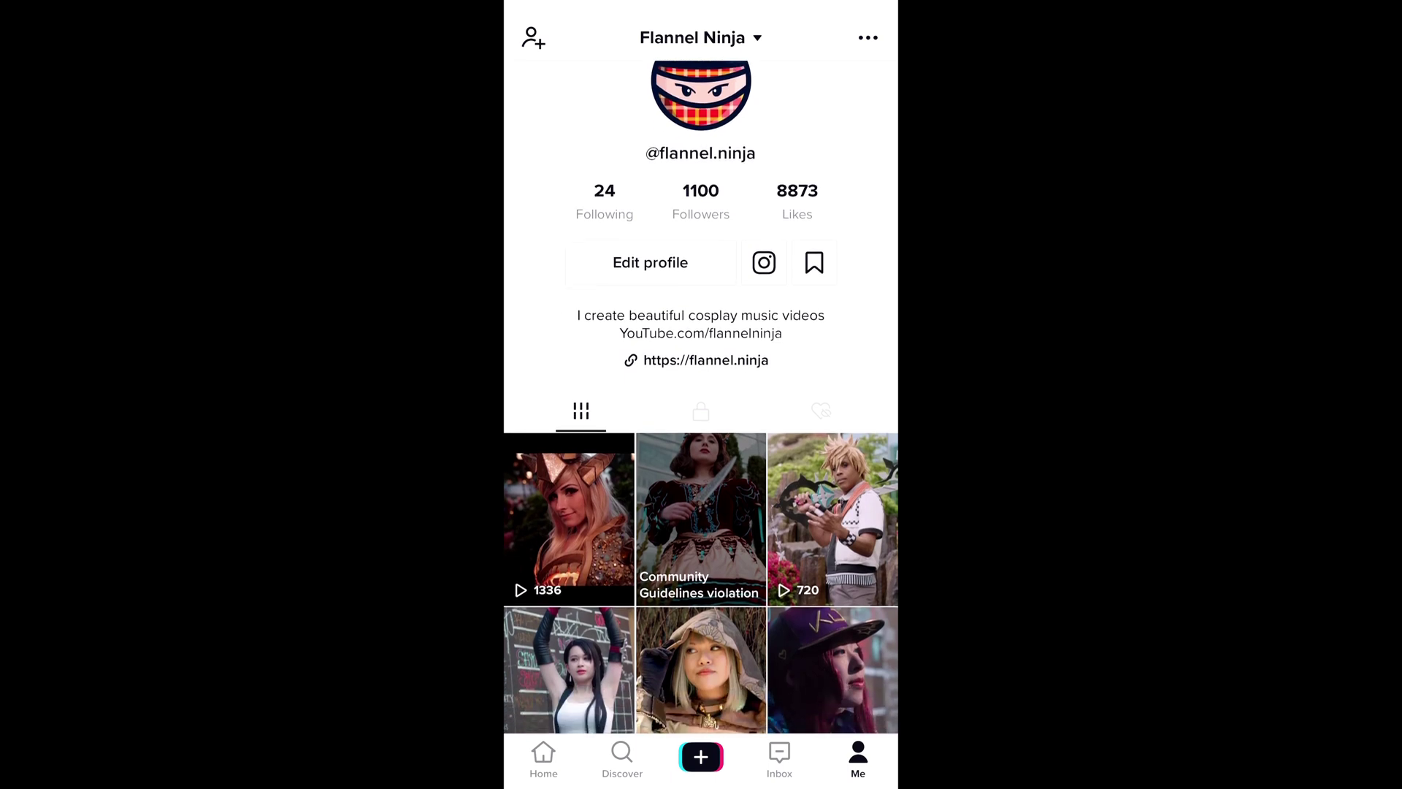
- Scroll down the profile grid, open the first post and pull up its View Insights sheet
scroll(701, 396, down, 7)
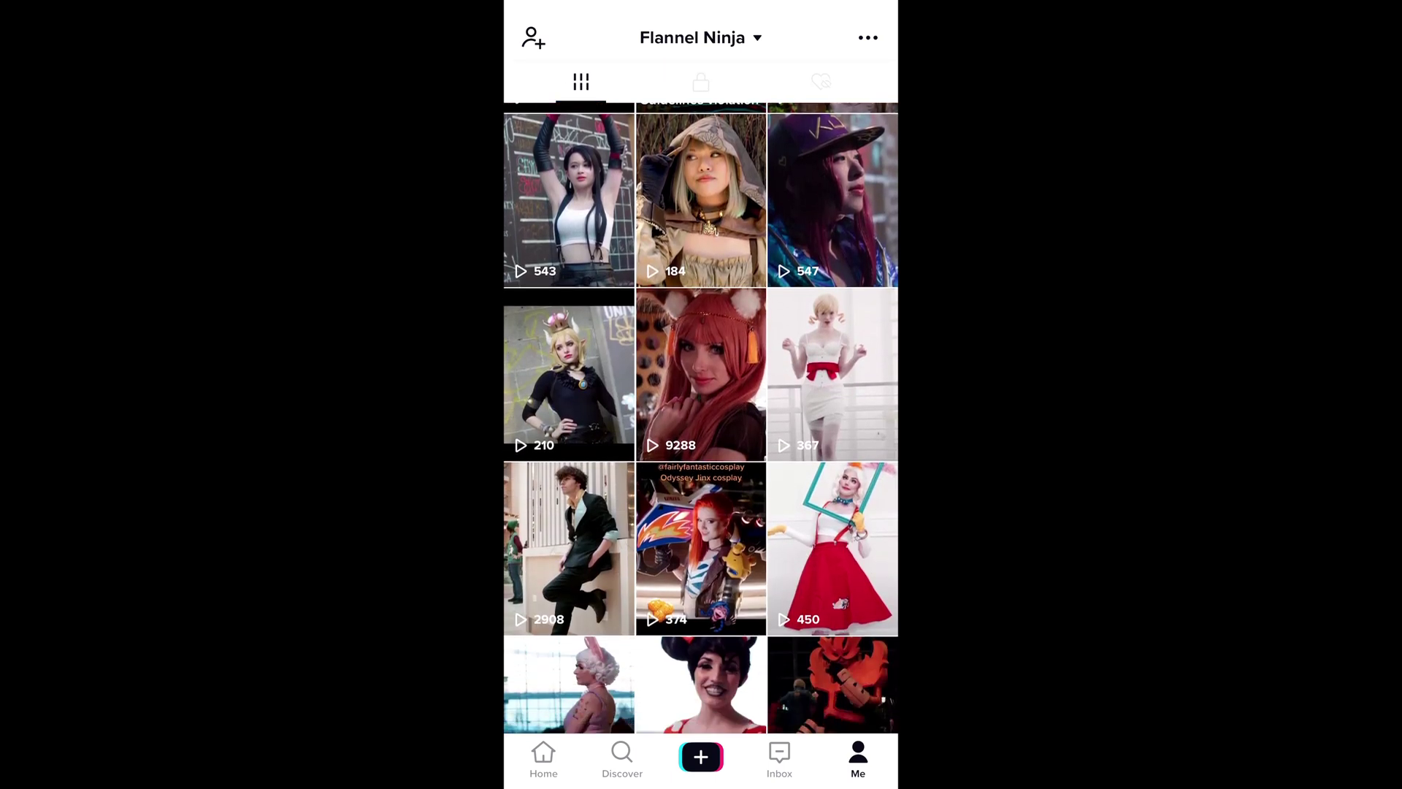
scroll(701, 396, down, 5)
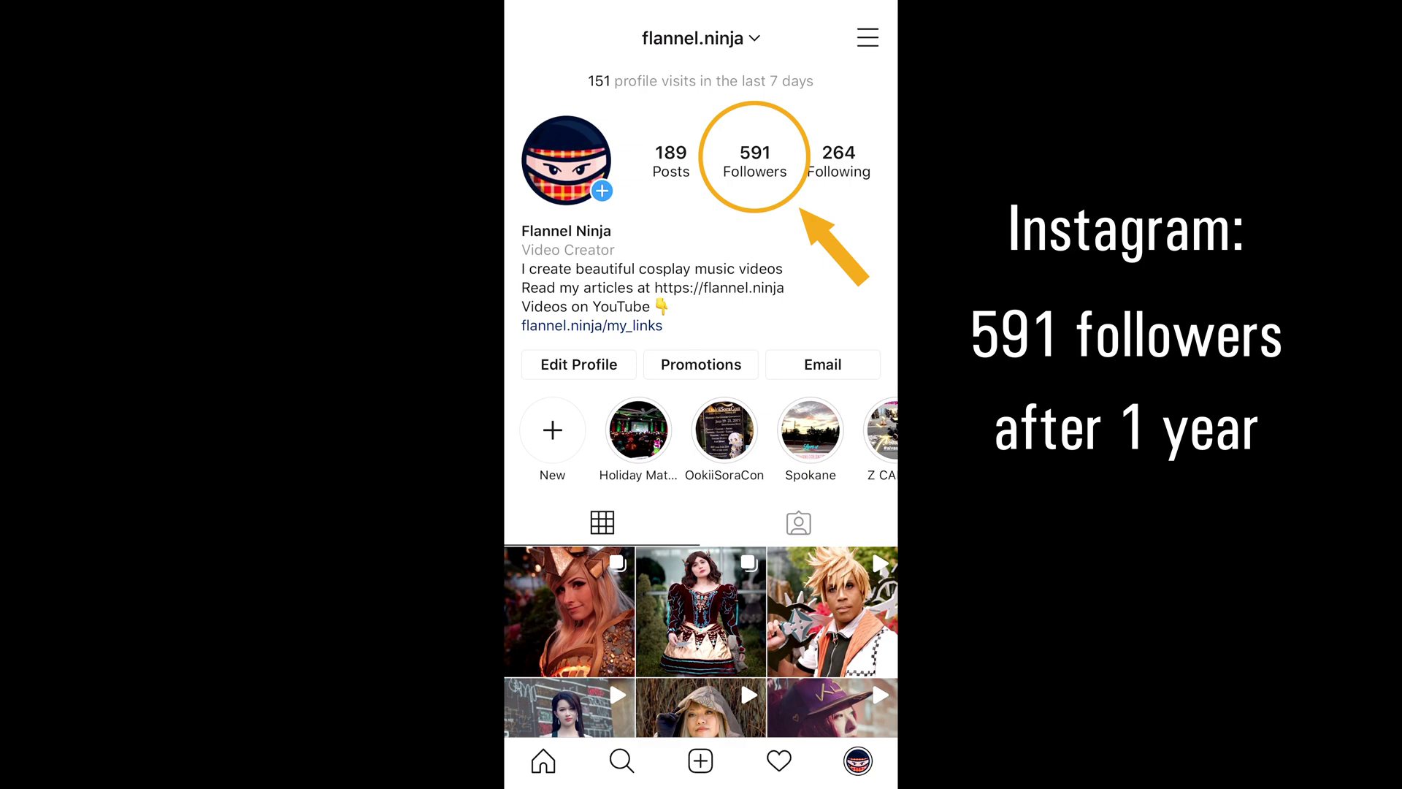
scroll(701, 438, down, 3)
click(569, 447)
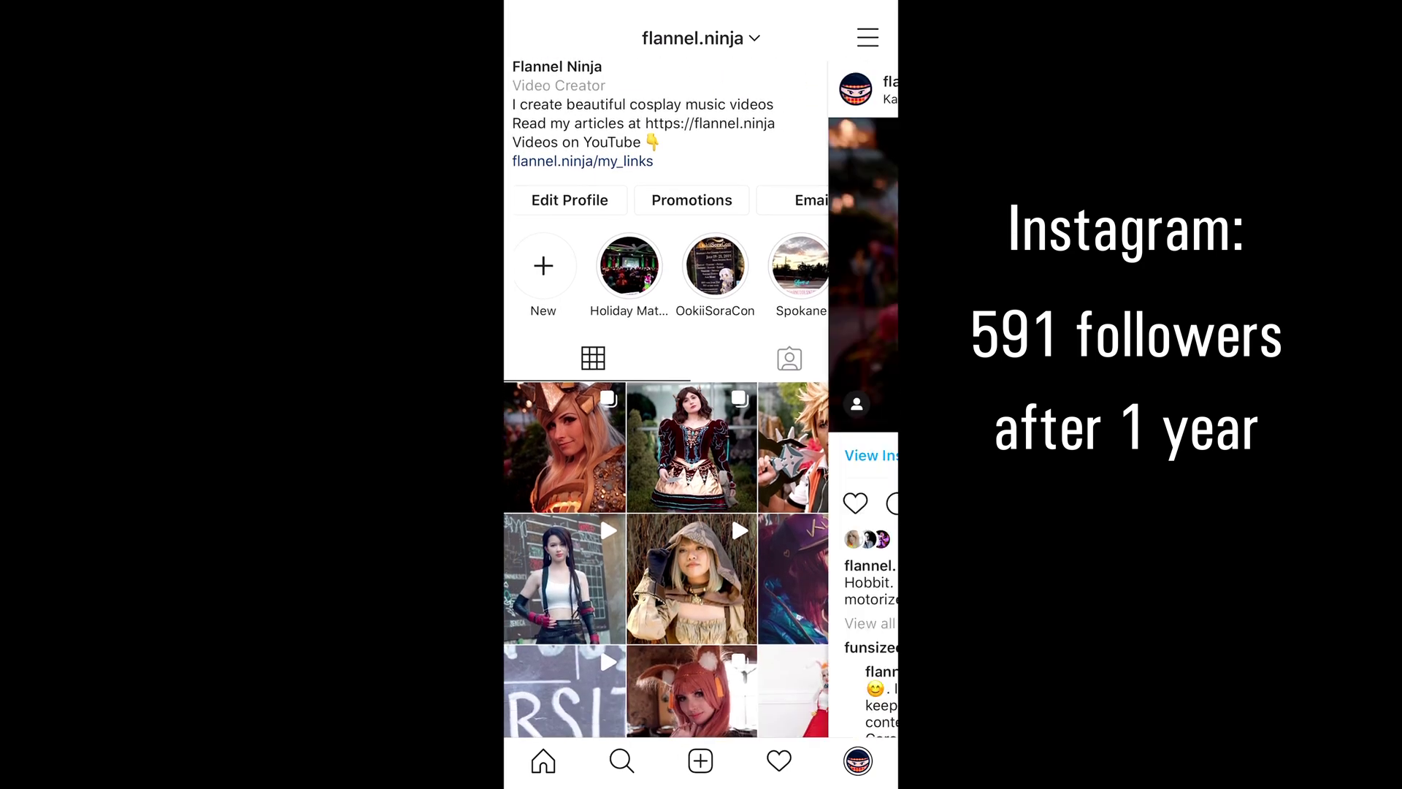
click(568, 455)
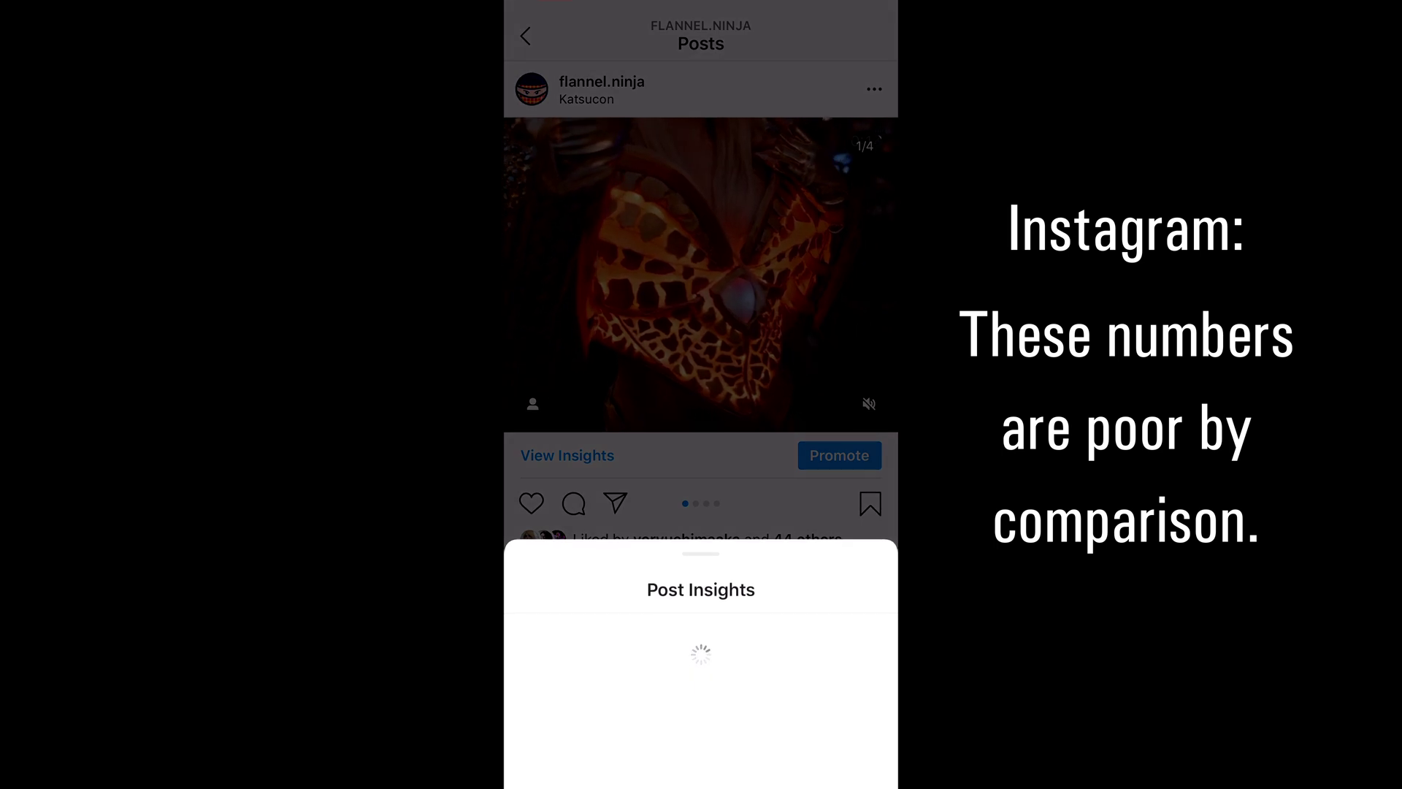
scroll(701, 439, down, 3)
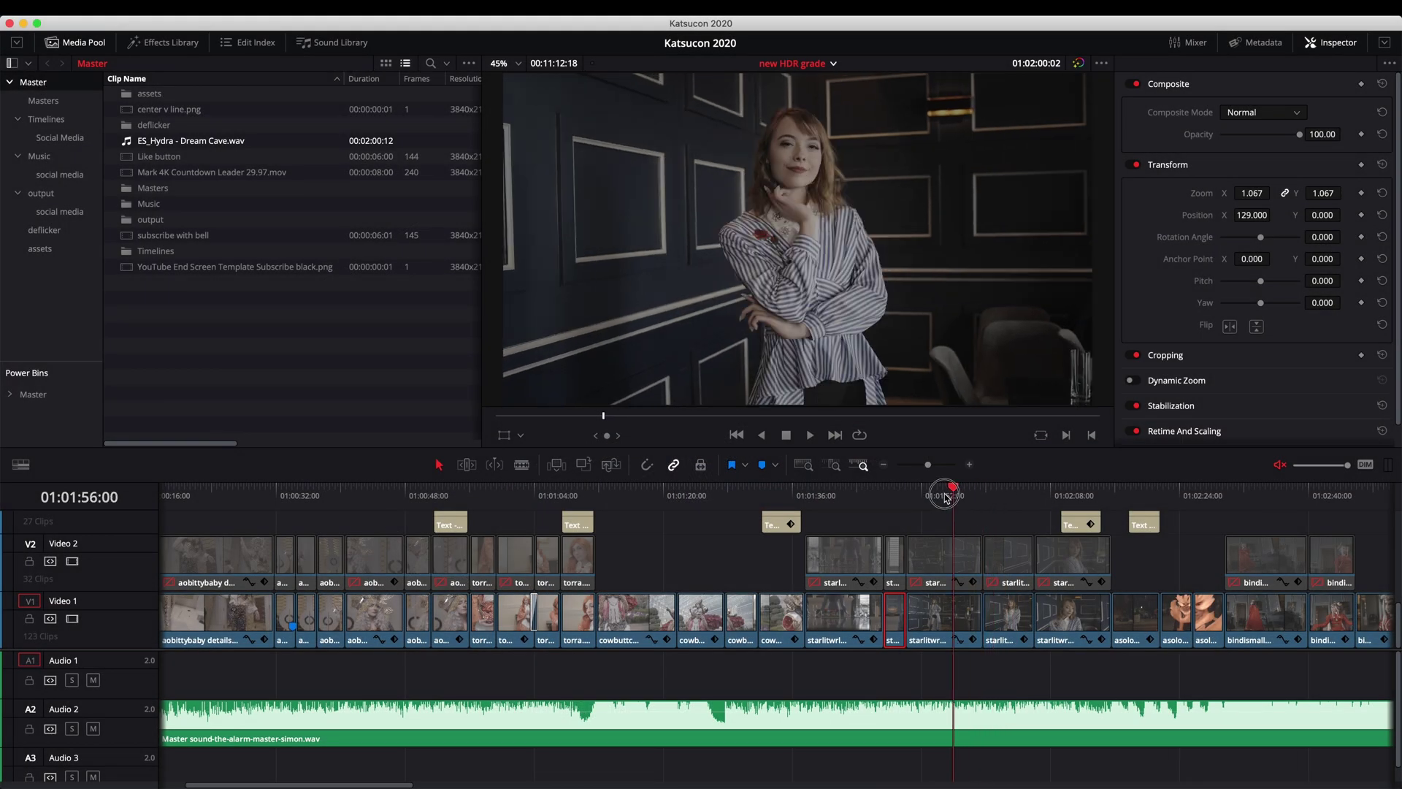
mouse_move(946, 498)
mouse_down()
mouse_move(931, 496)
mouse_move(1050, 496)
mouse_move(949, 494)
mouse_up()
- Select three adjacent clips on Video 1 and switch to the Media page from the Workspace menu
click(964, 599)
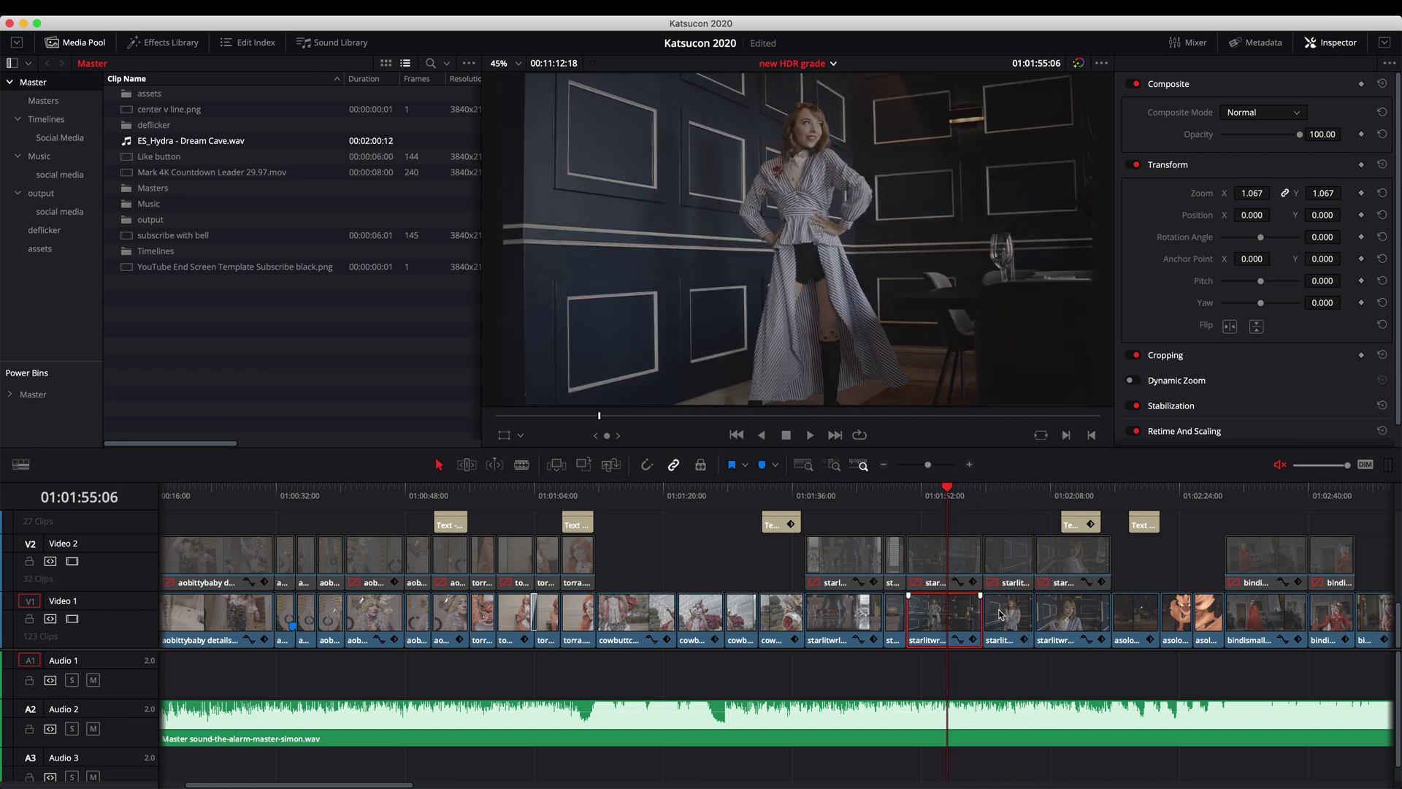
shift+click(1067, 620)
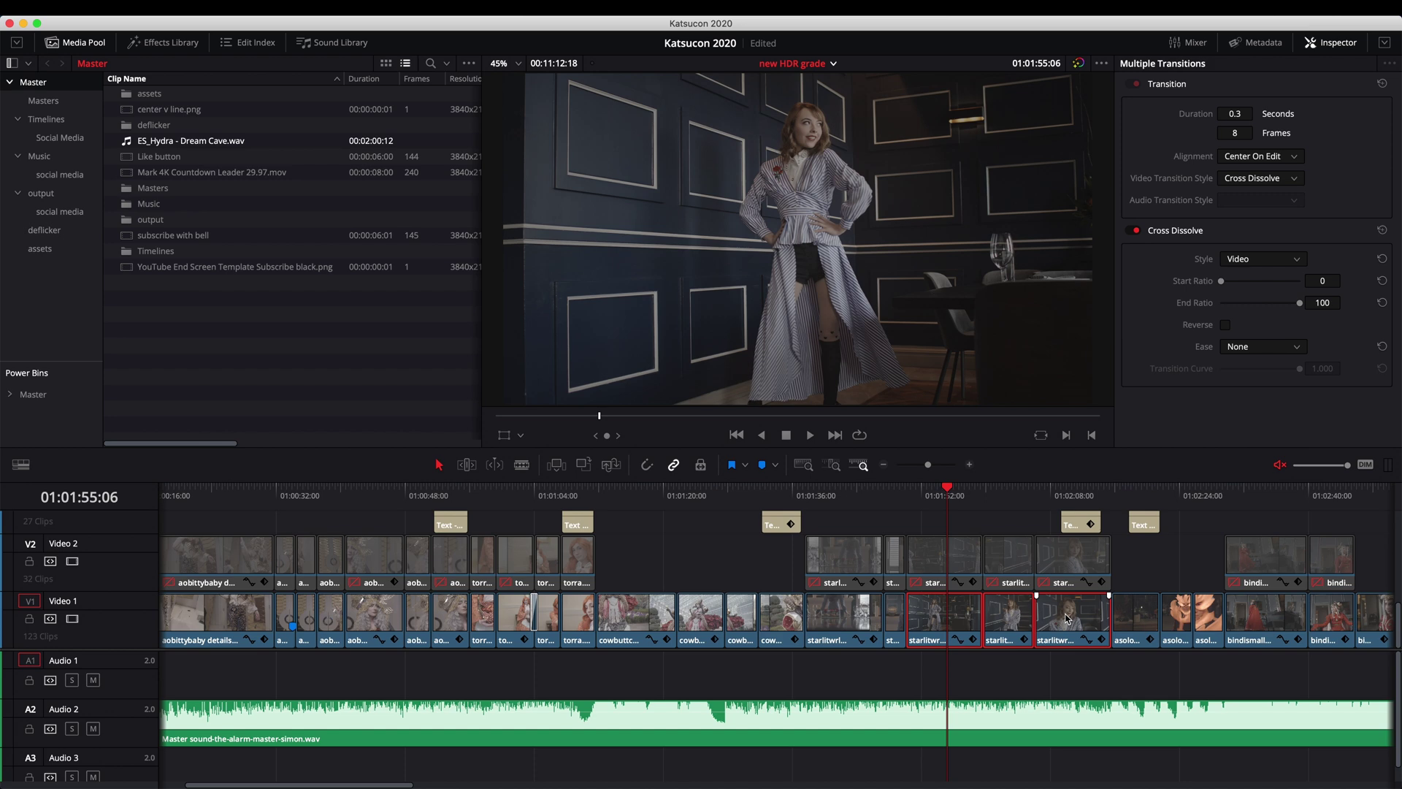
click(556, 7)
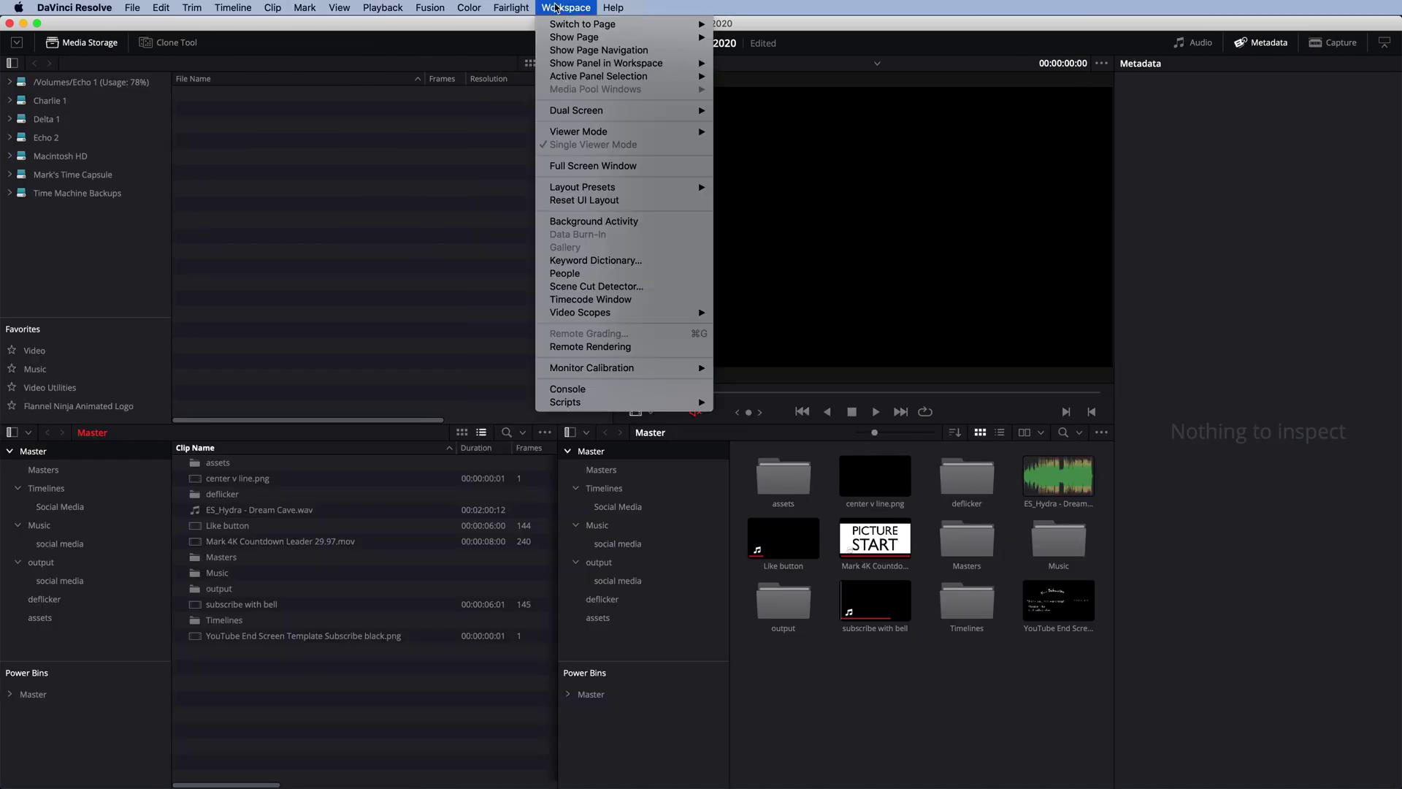
mouse_move(577, 25)
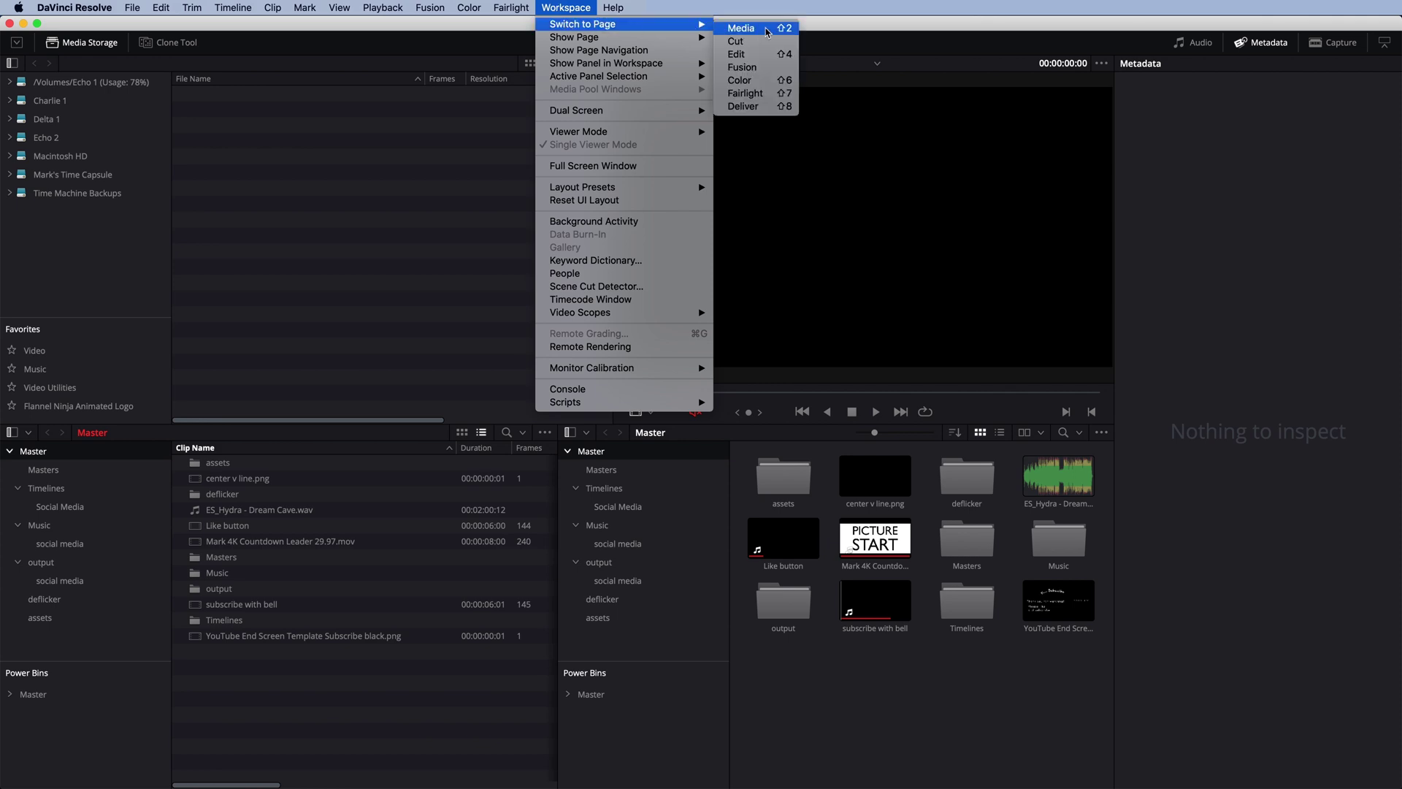
click(705, 770)
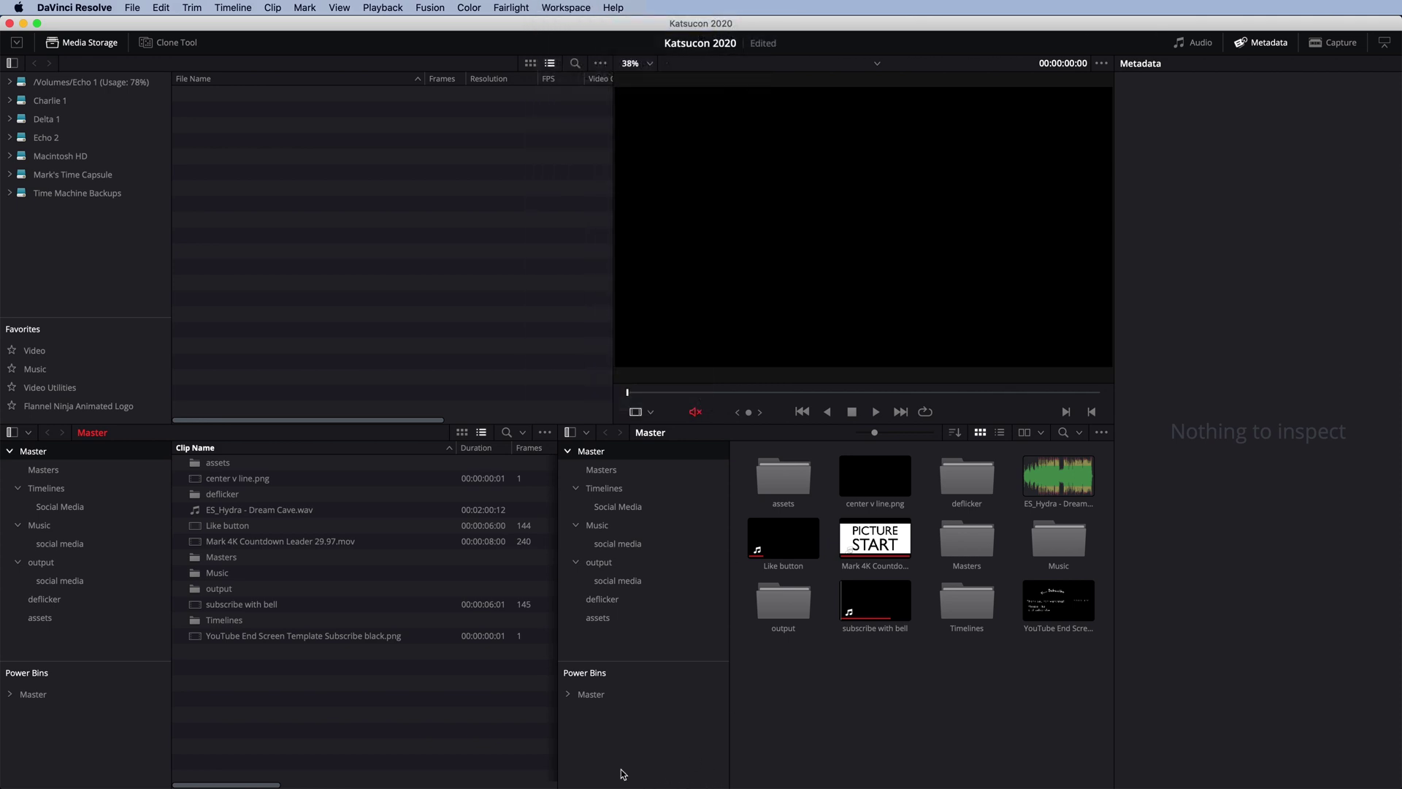
- Open the Social Media timelines bin and select the torra.zwei clip
click(64, 546)
click(59, 506)
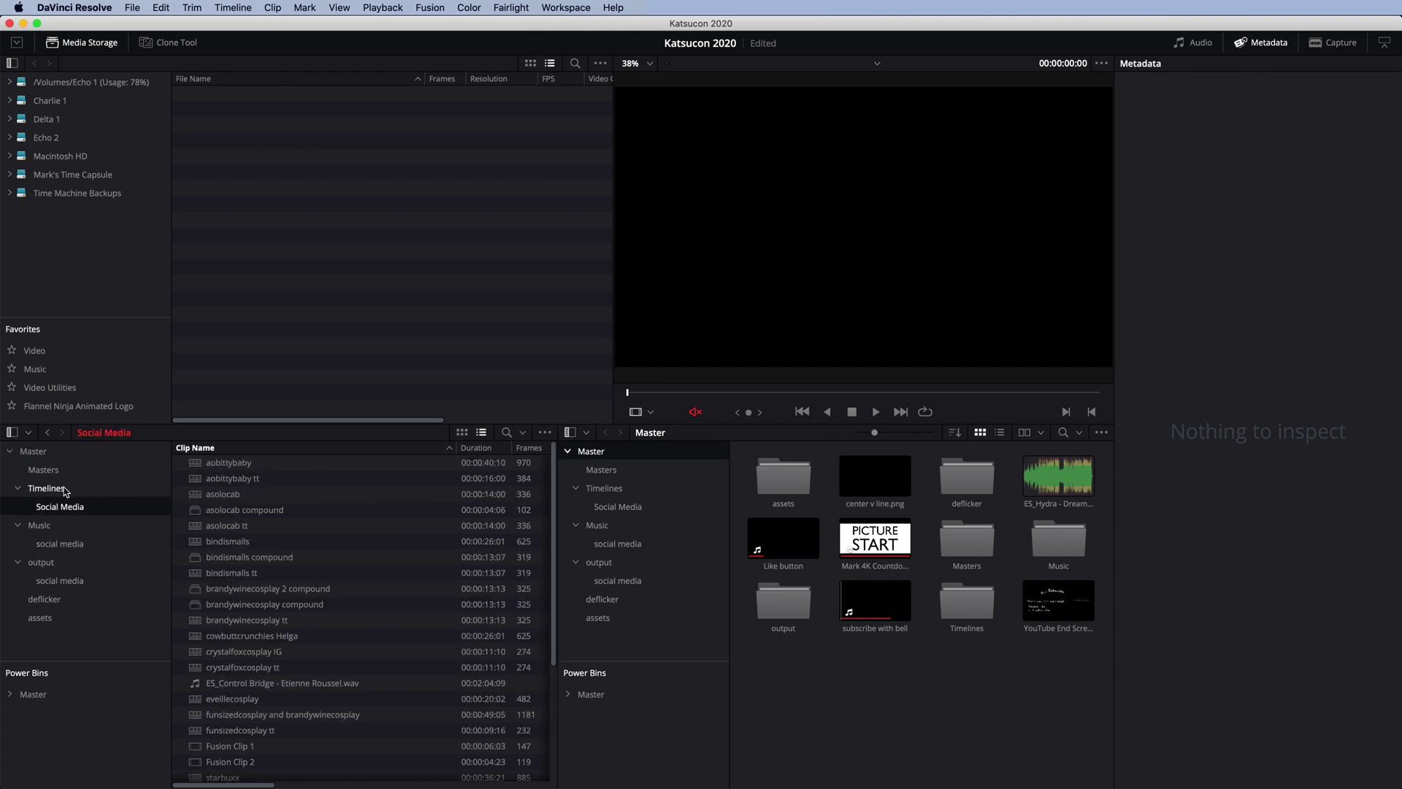
scroll(332, 663, down, 5)
click(311, 723)
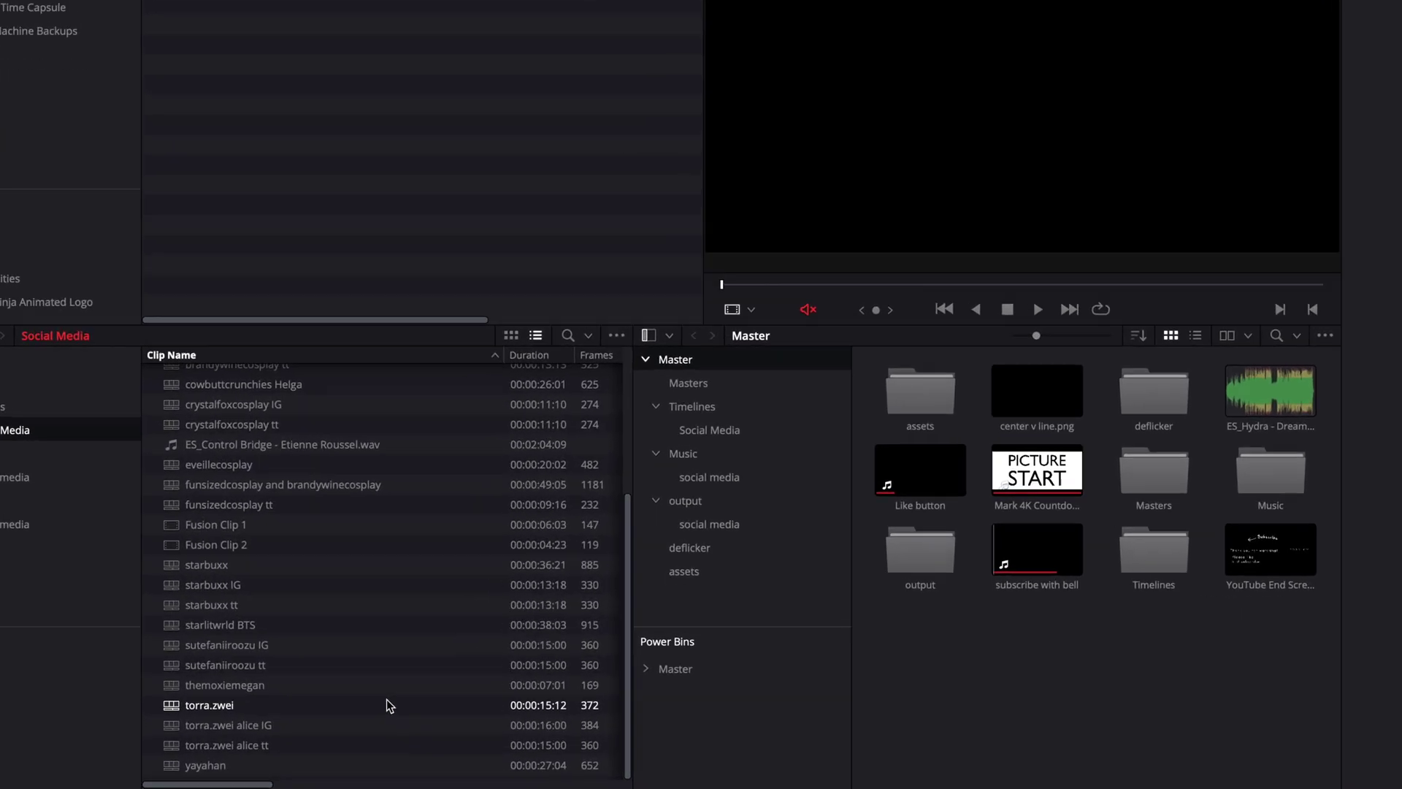
right_click(310, 723)
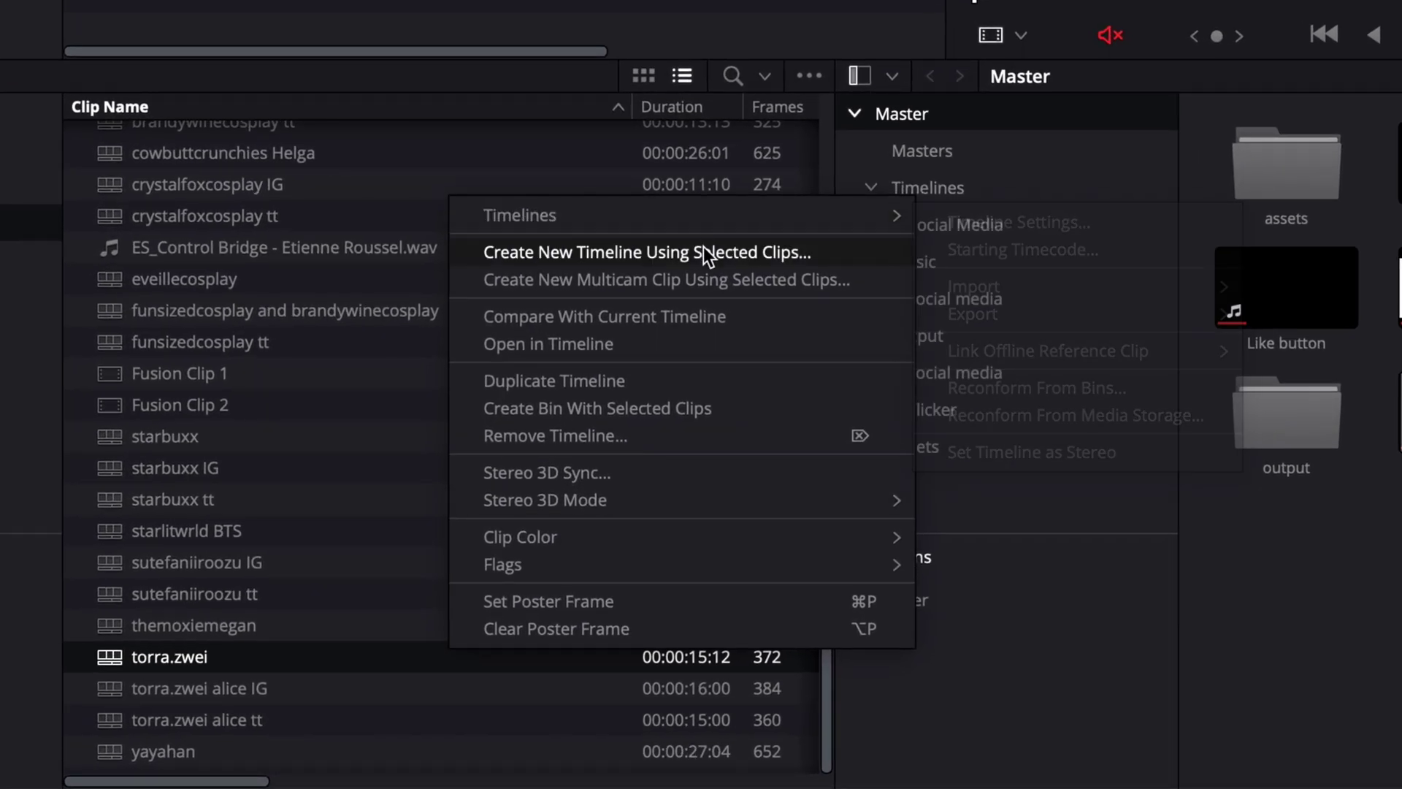
- Start a new timeline from torra.zwei named 'TikTok' using custom settings
click(704, 247)
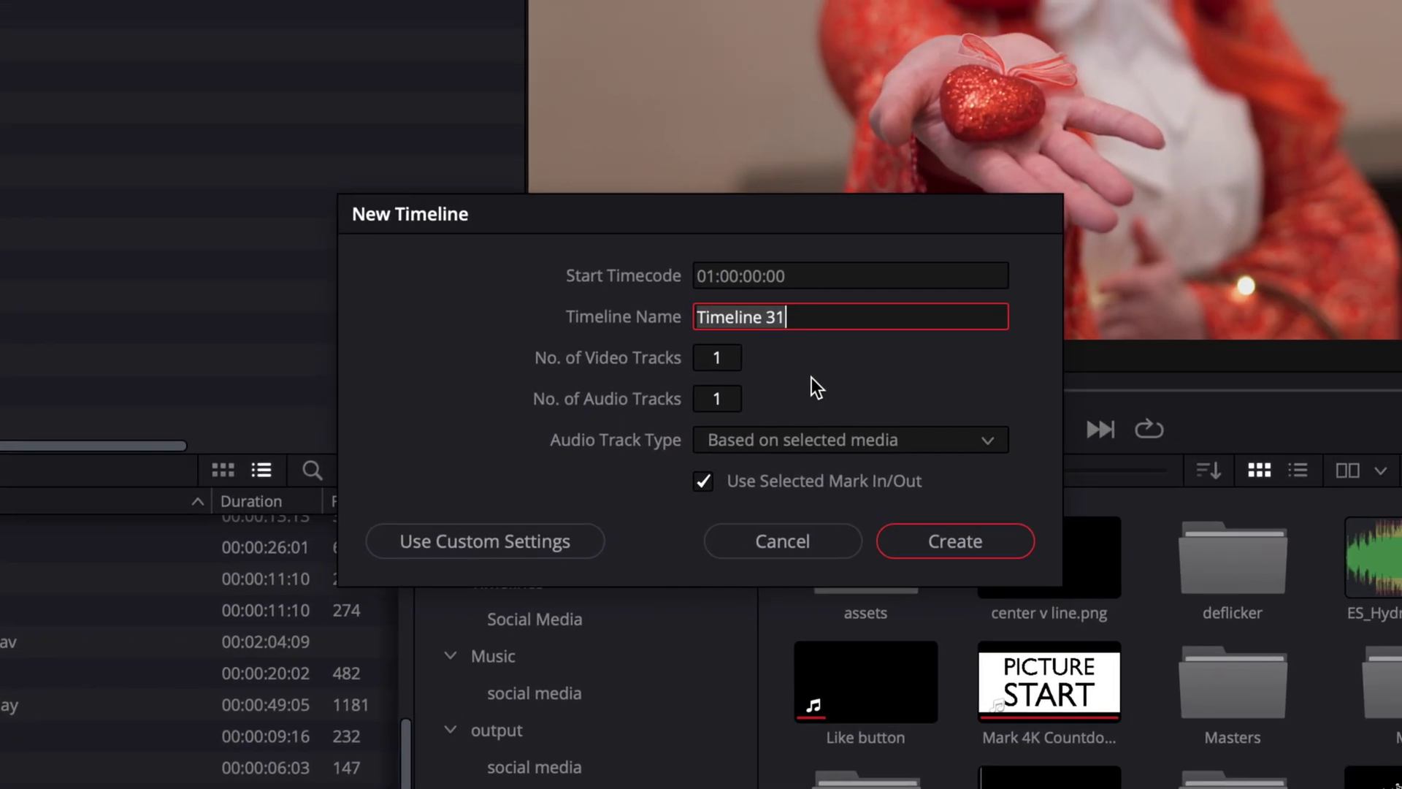
text(tes)
key(BackSpace)
key(BackSpace)
key(BackSpace)
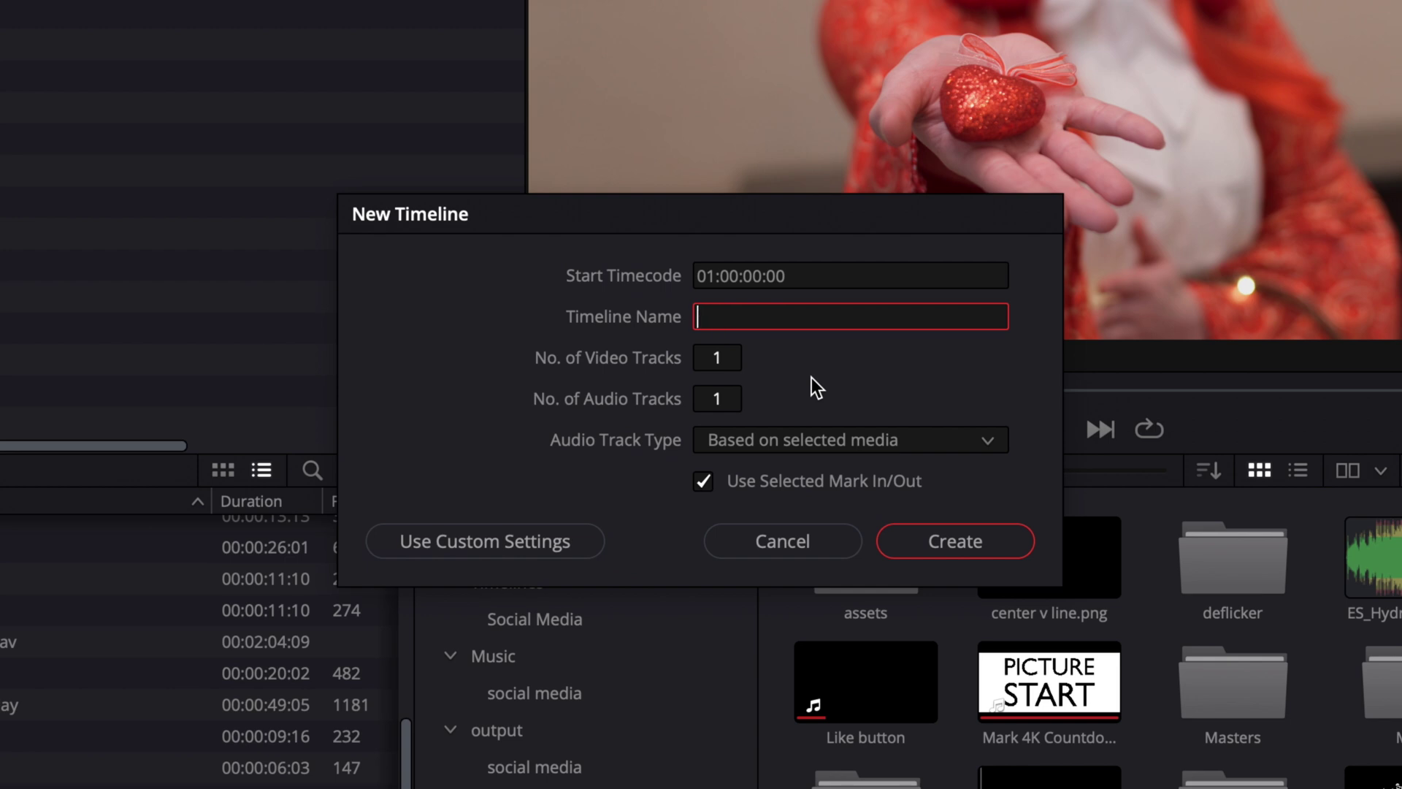
text(TikTok)
click(701, 479)
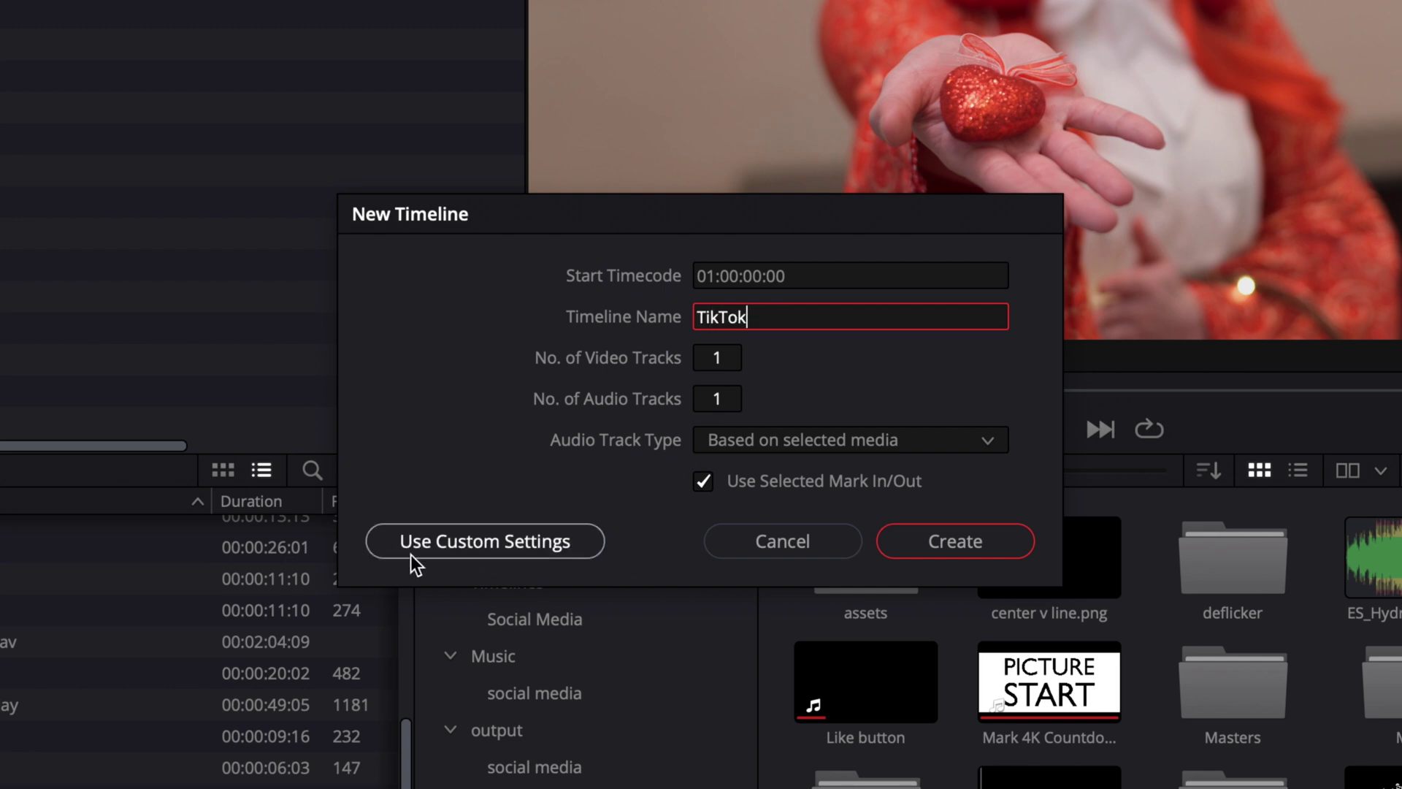
click(479, 545)
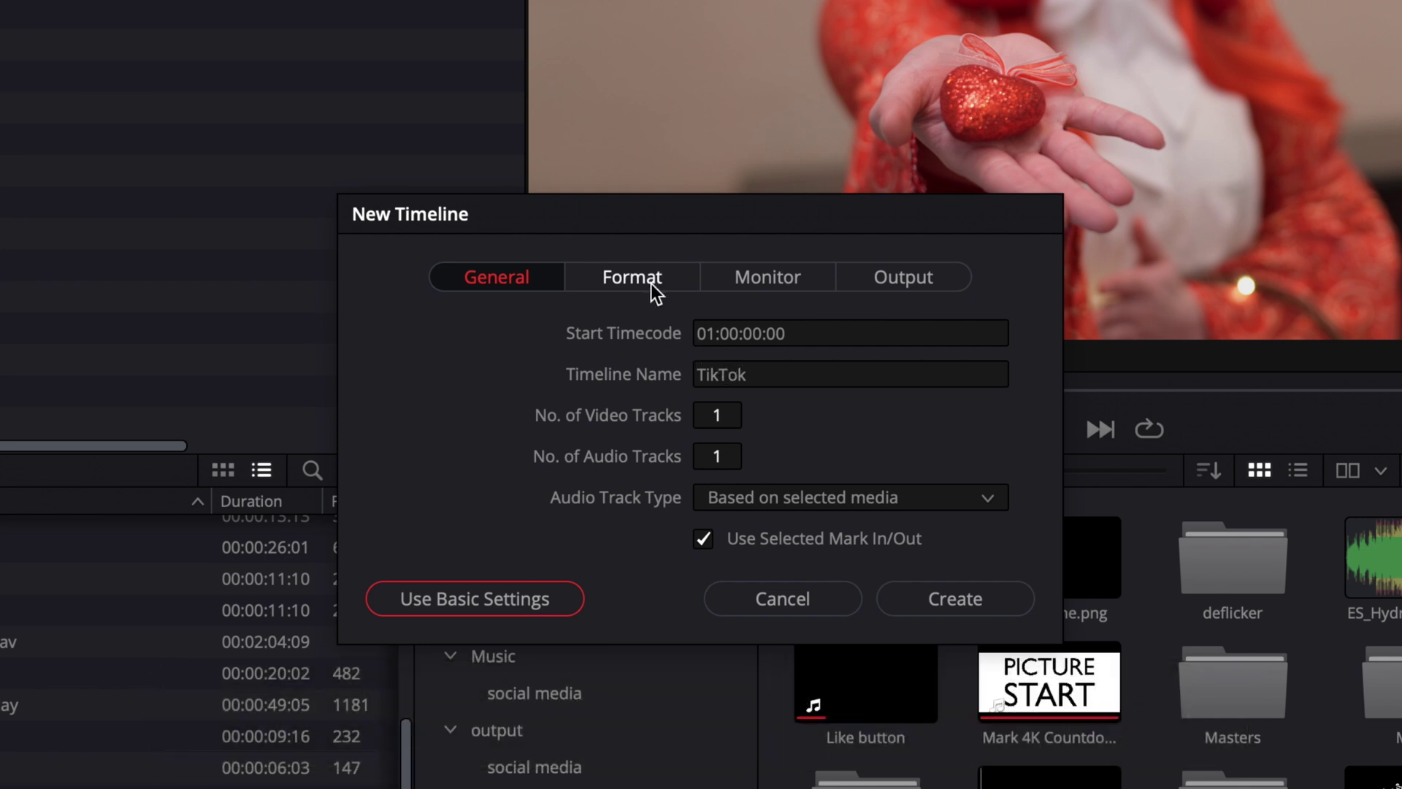
- Set the timeline format to Custom 1080 x 1920 at 23.976 fps and create it
click(633, 278)
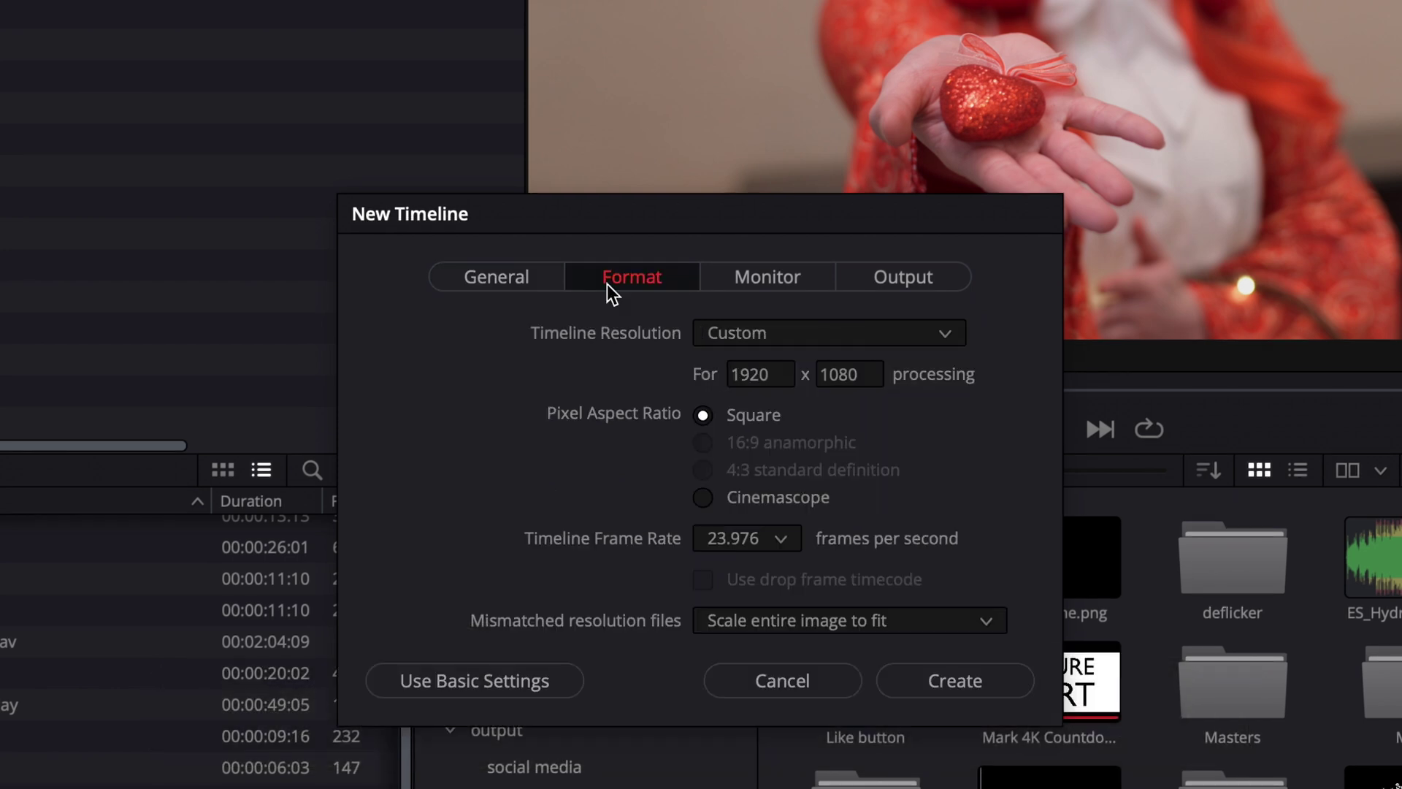
click(780, 334)
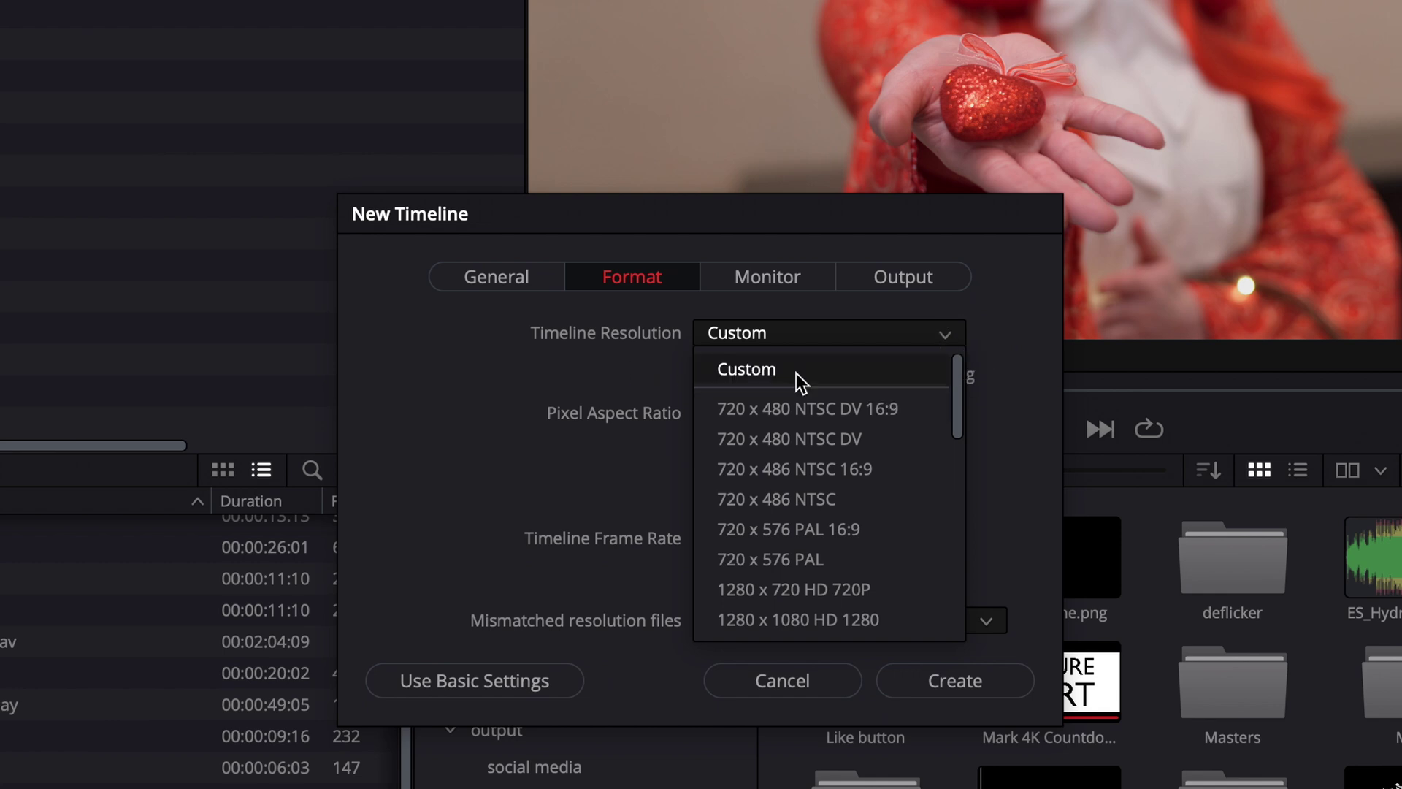
click(669, 376)
click(793, 374)
text(1080)
key(Tab)
text(1920)
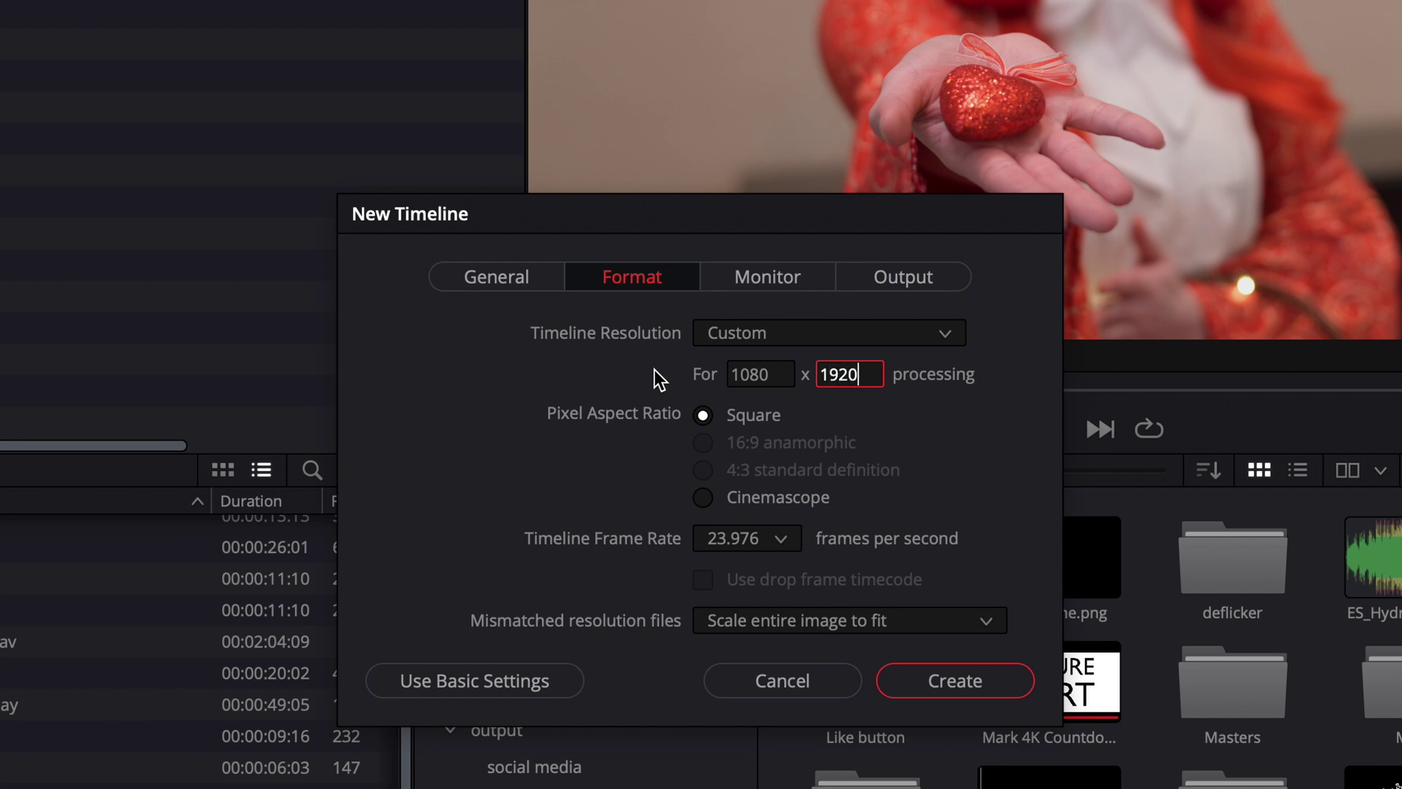
key(Tab)
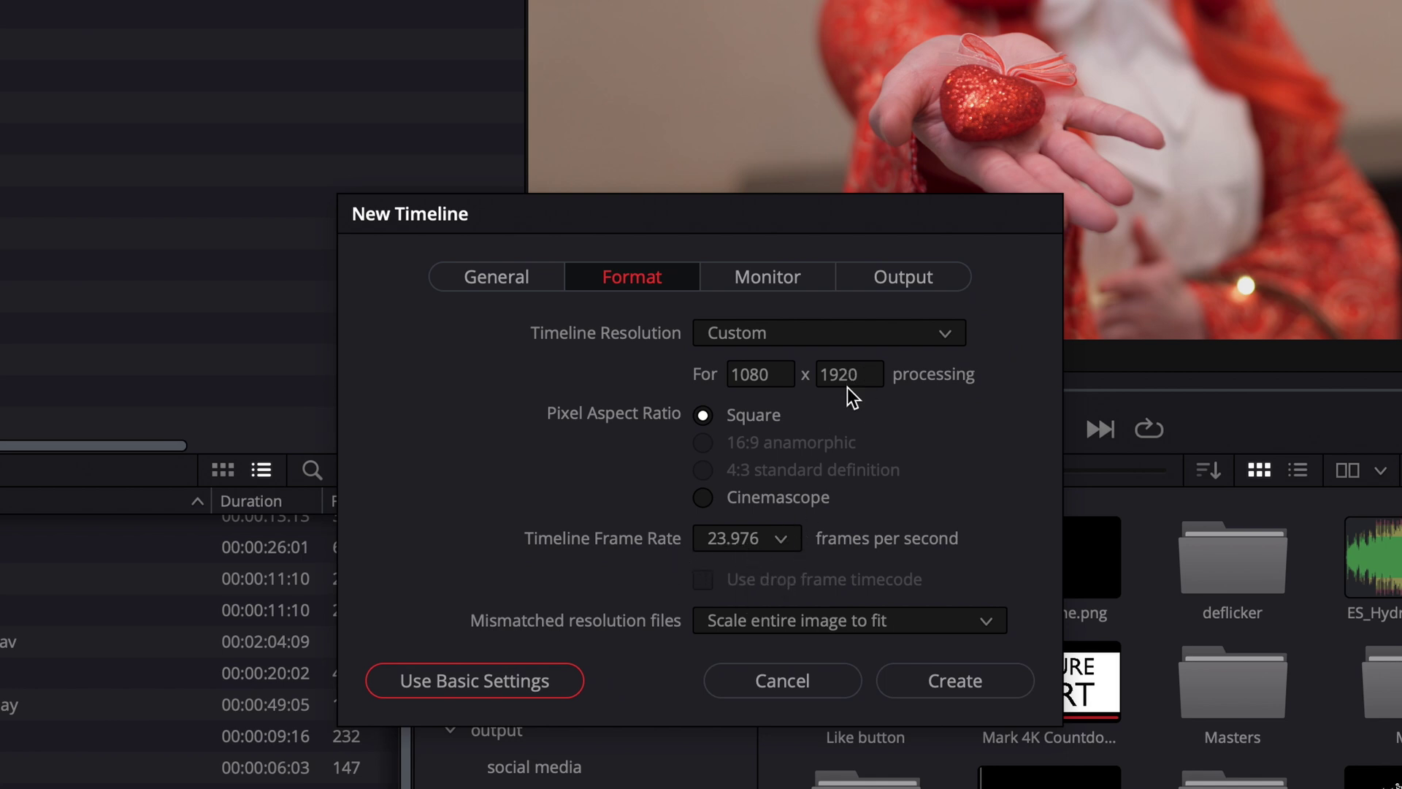
click(742, 544)
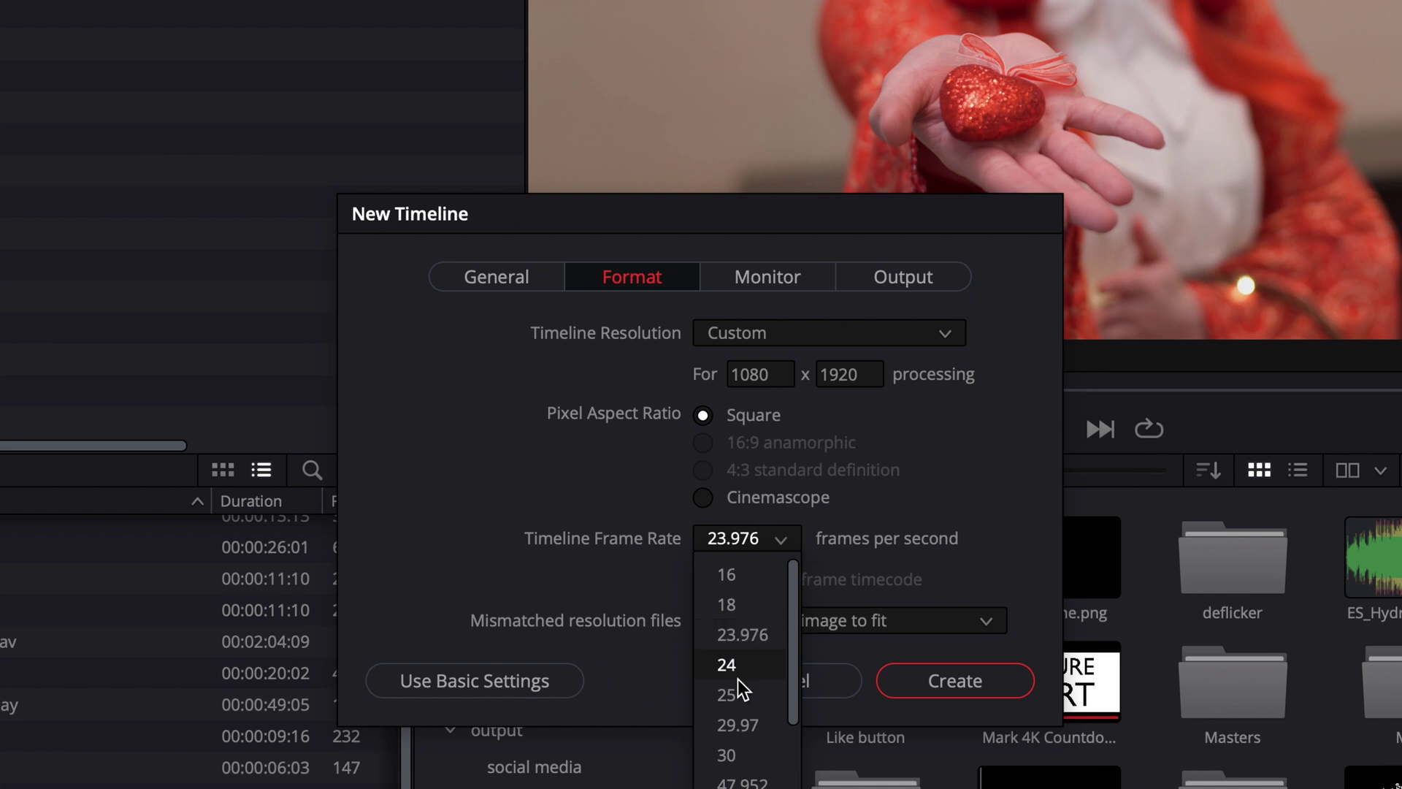
click(782, 339)
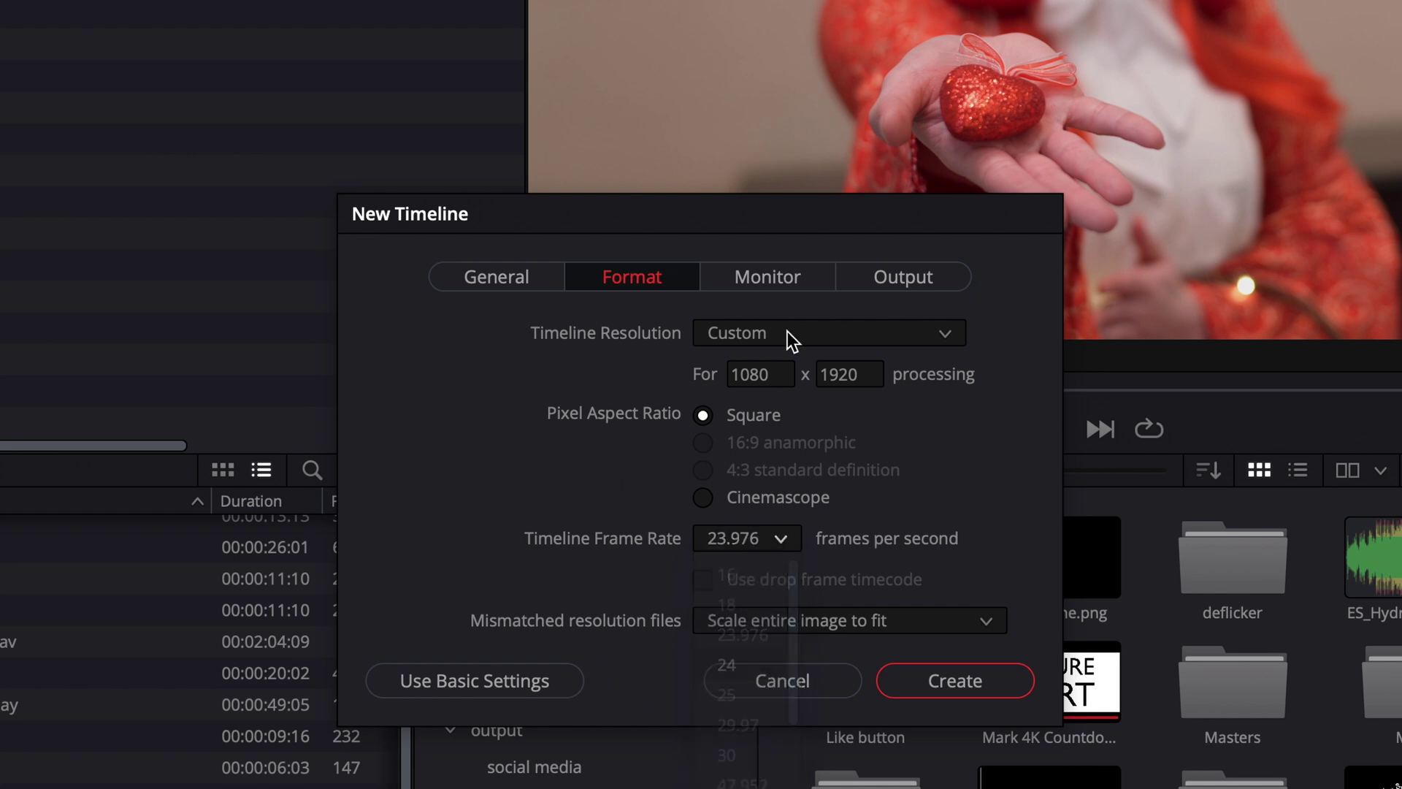
click(956, 681)
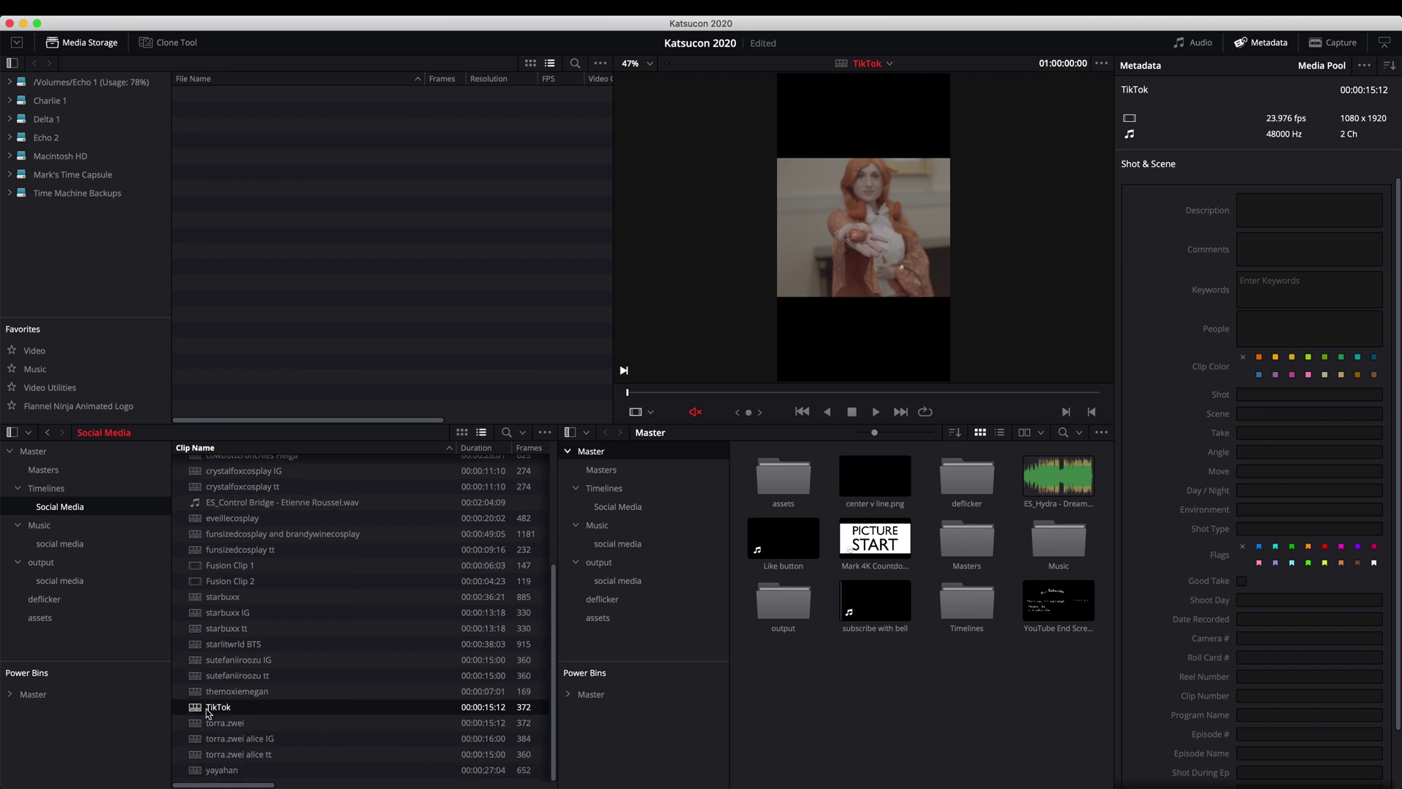
- Switch to the 'new HDR grade' timeline and copy its three starlit clips
double_click(197, 707)
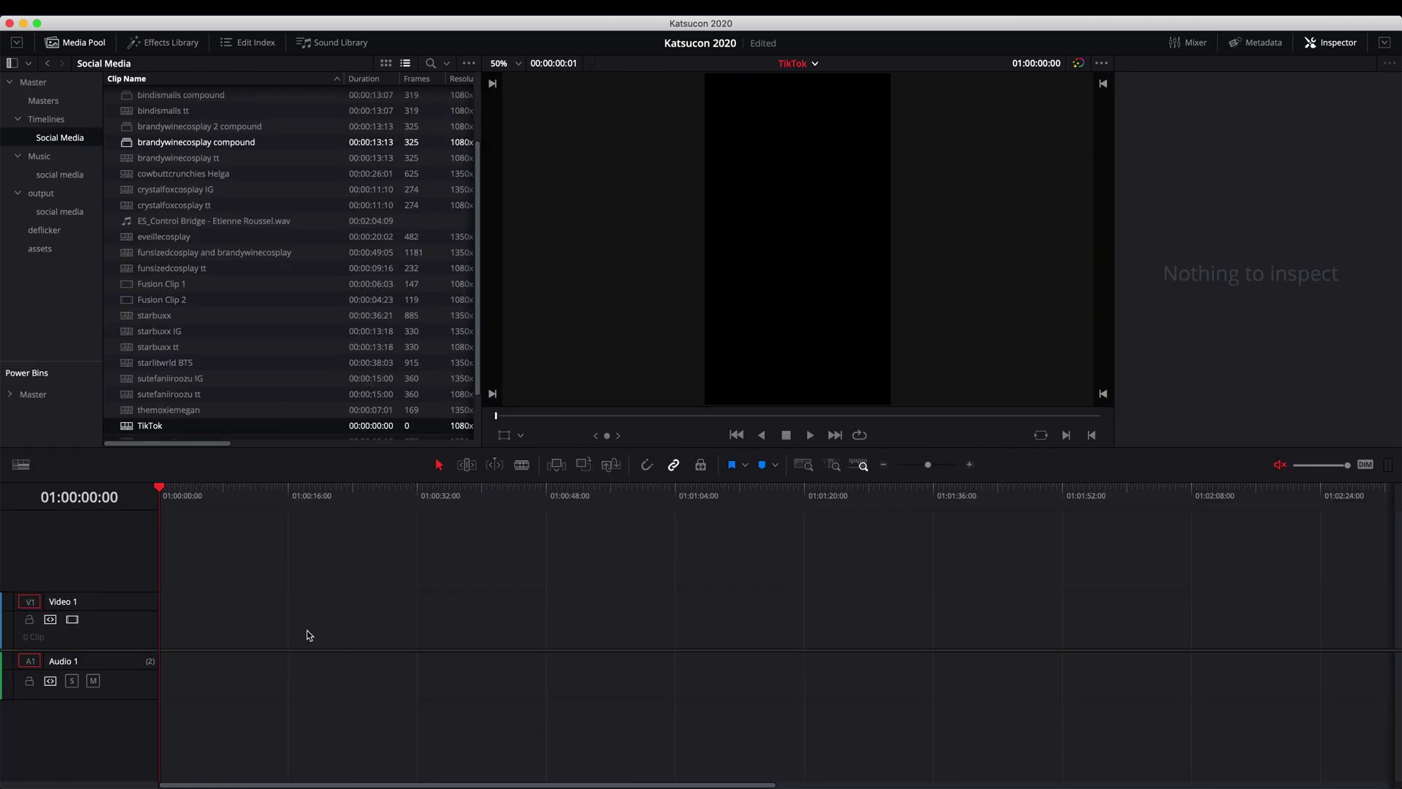
click(816, 64)
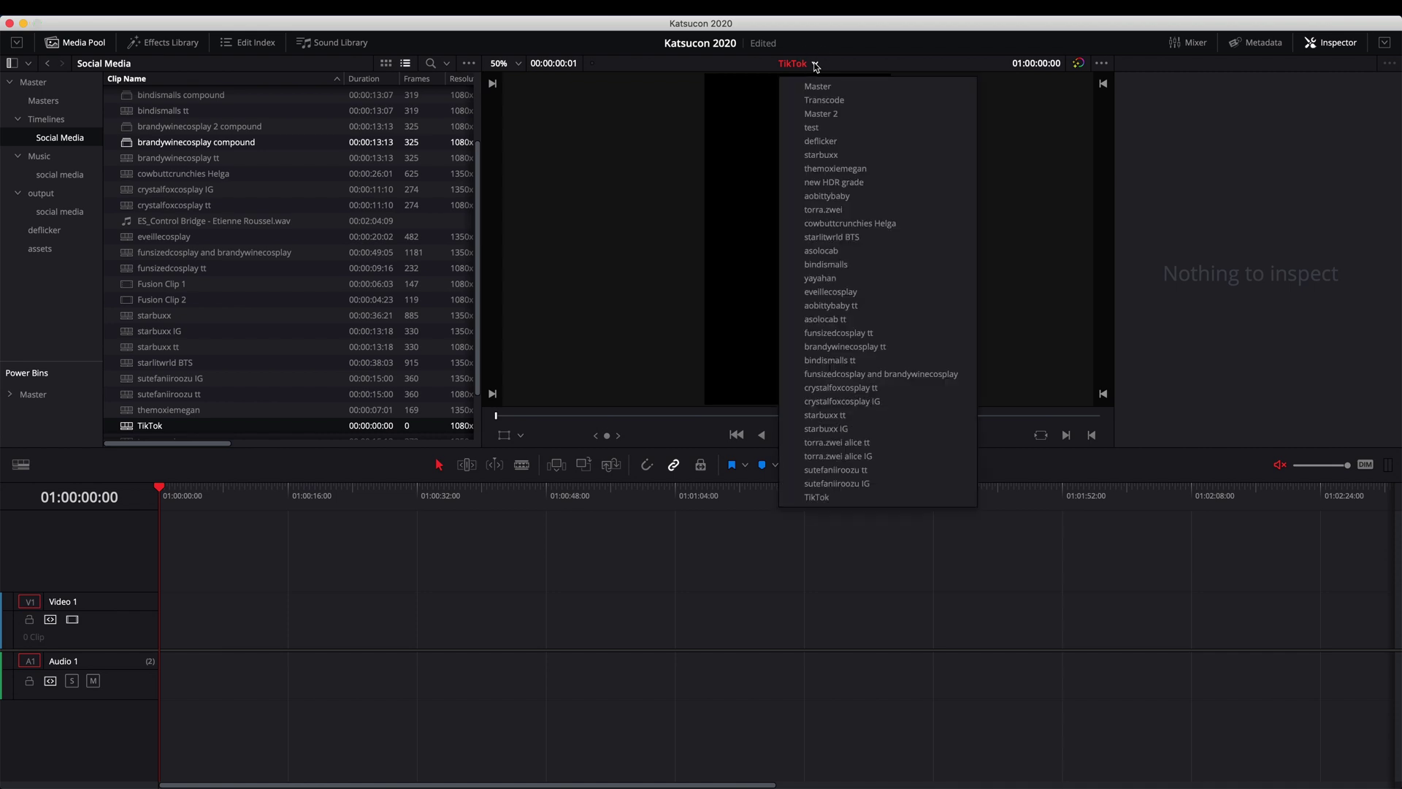
click(833, 182)
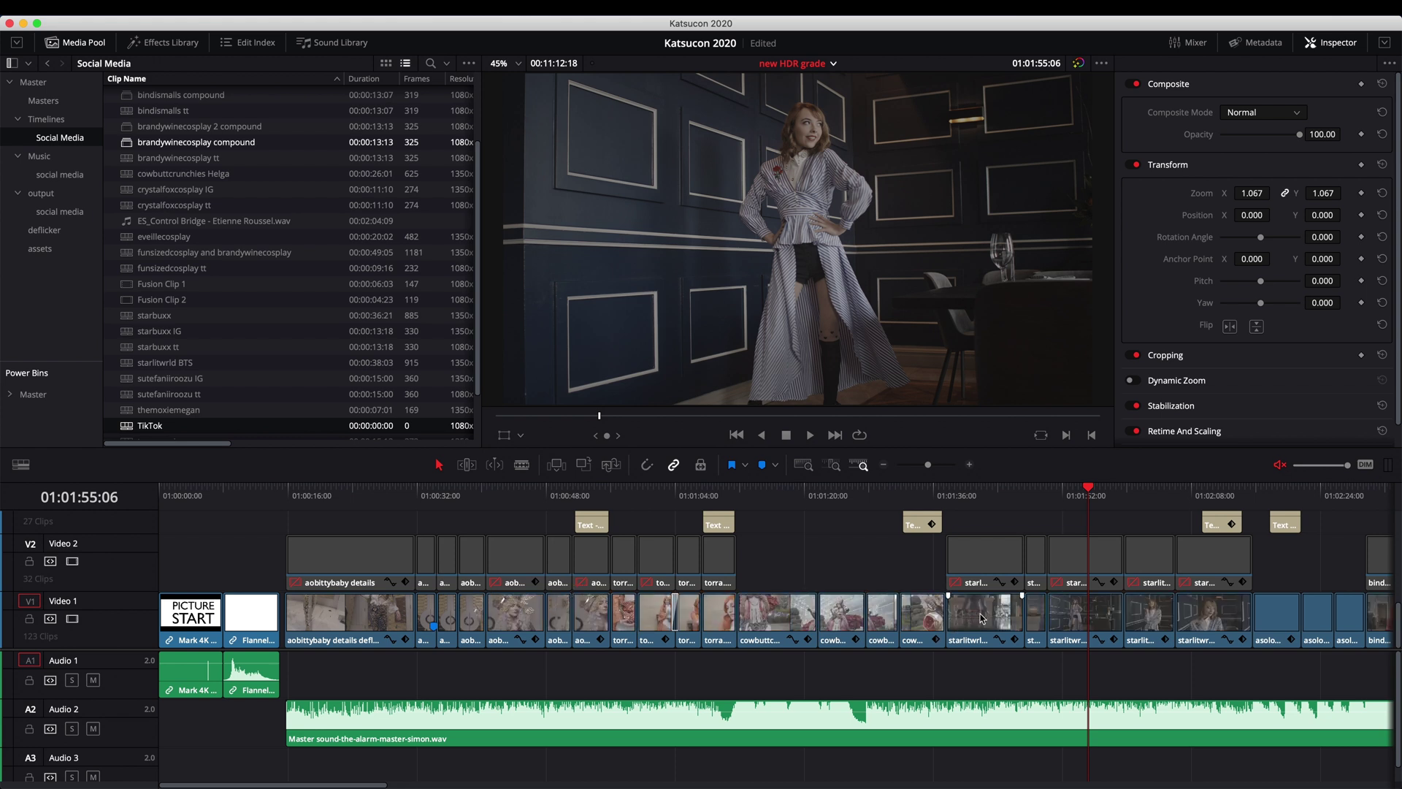
click(1210, 622)
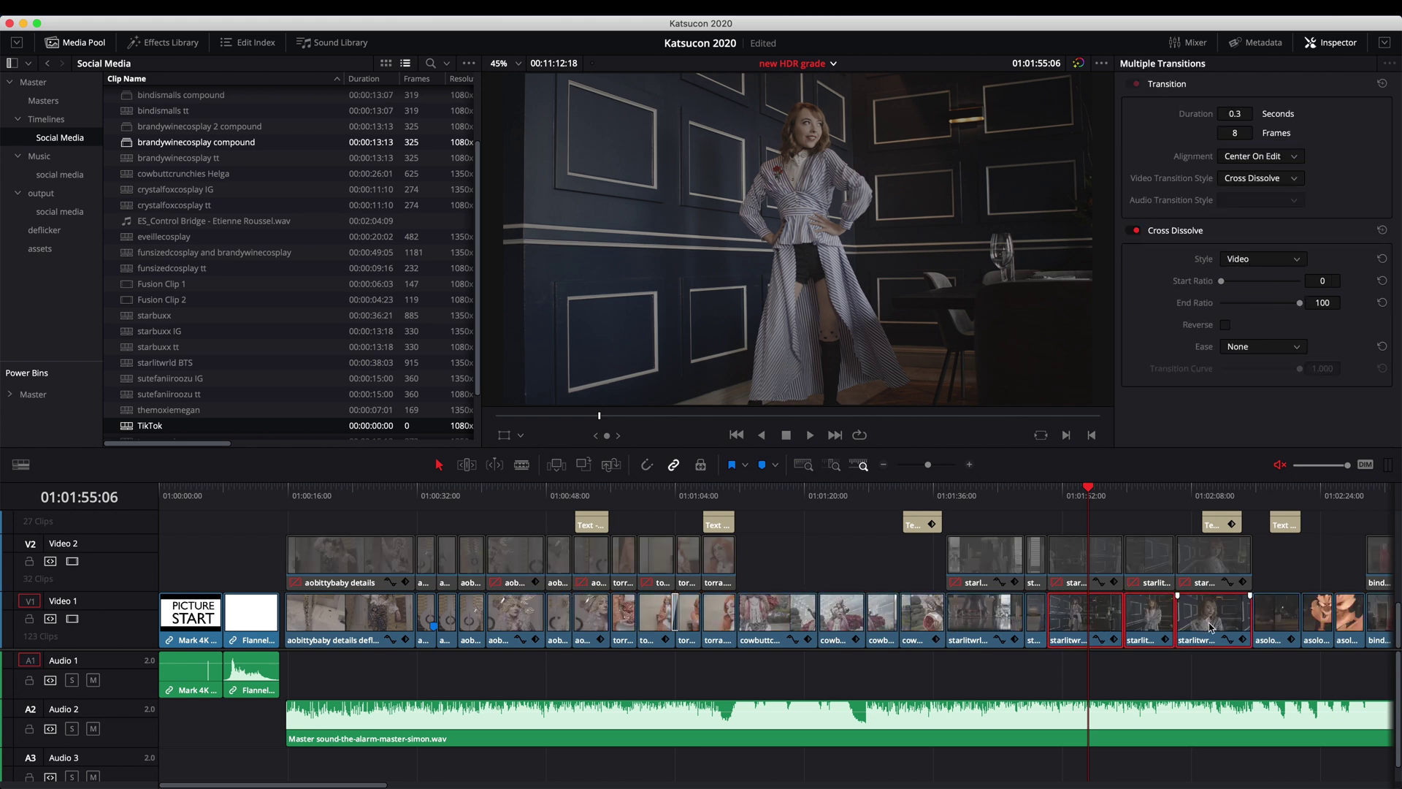
key(super+c)
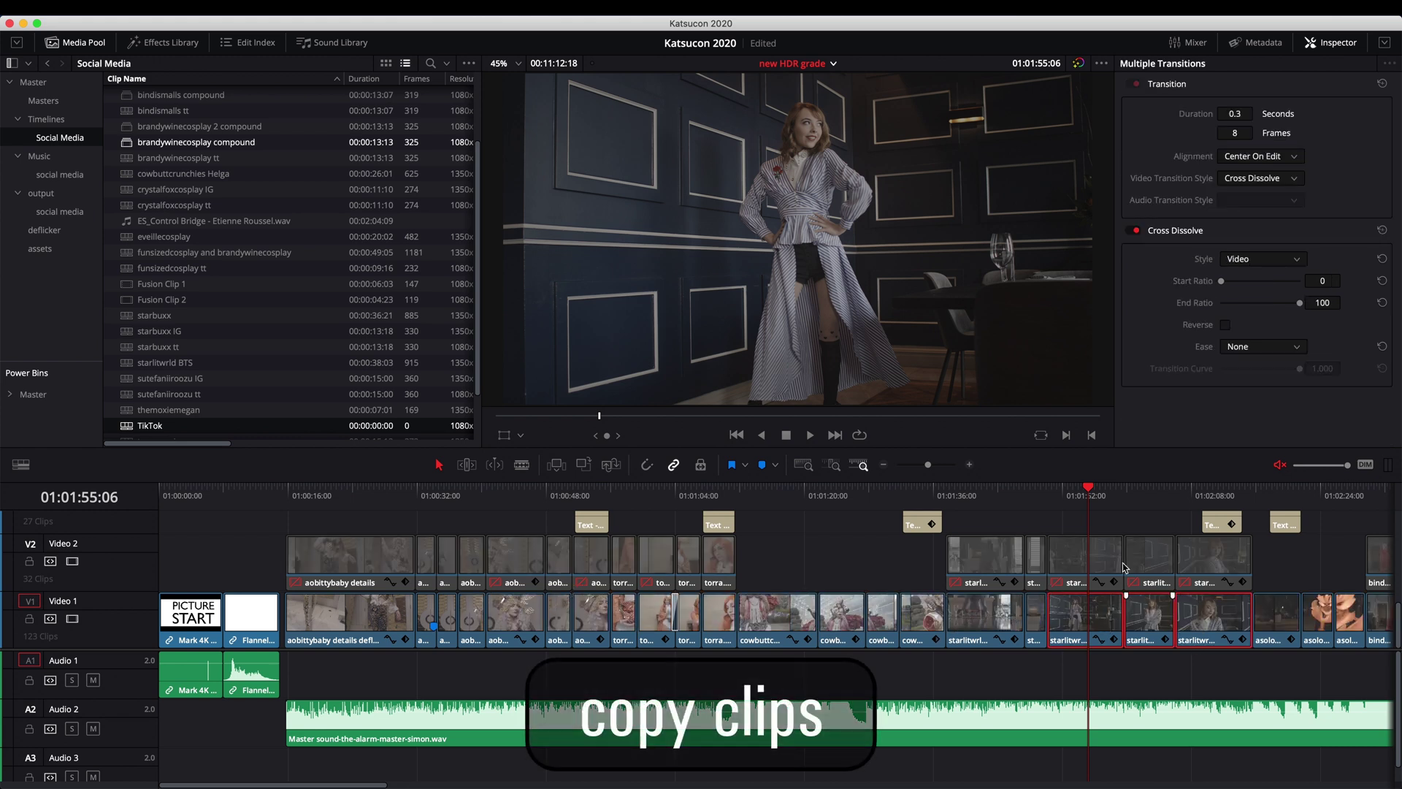
- Paste the three clips into the TikTok timeline and go to the Deliver page
click(834, 64)
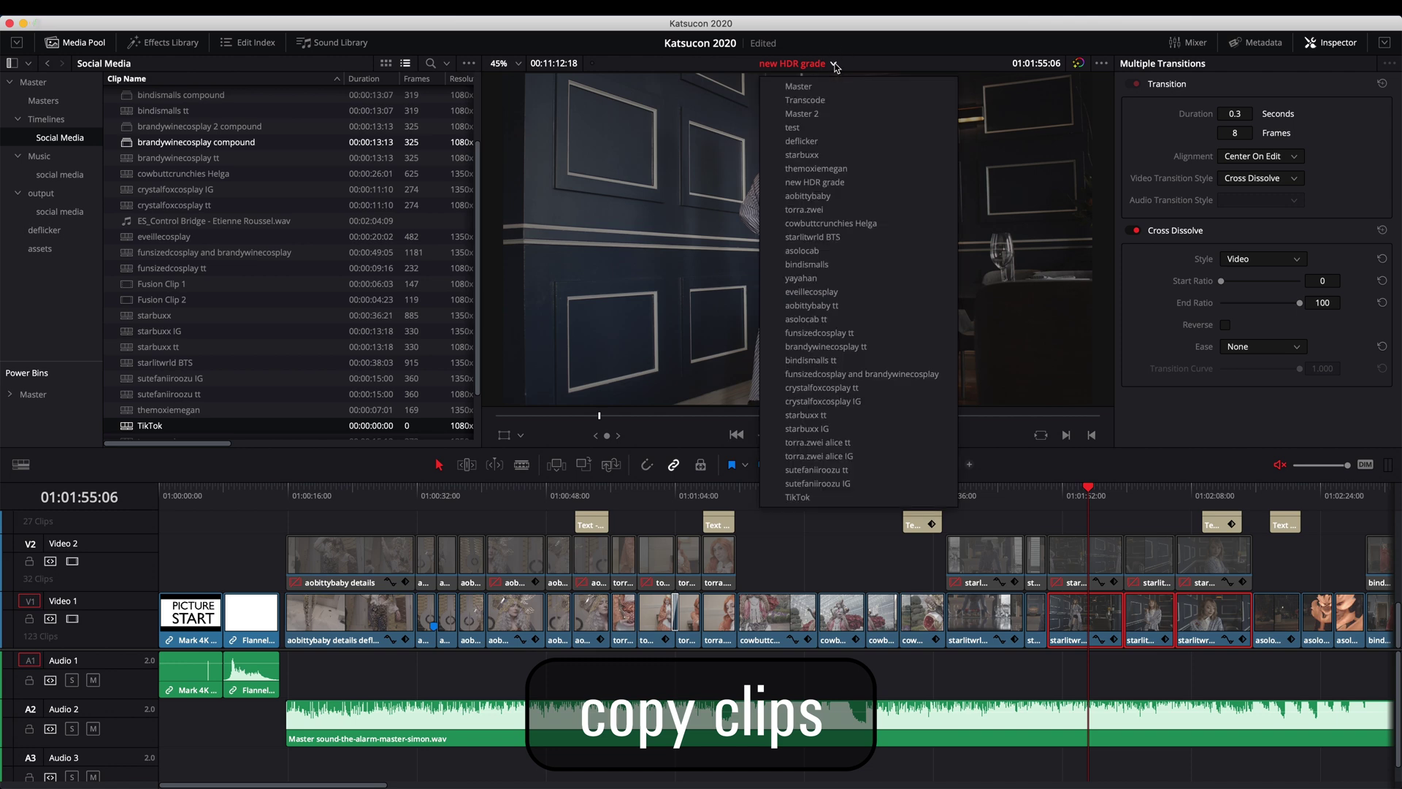
click(798, 497)
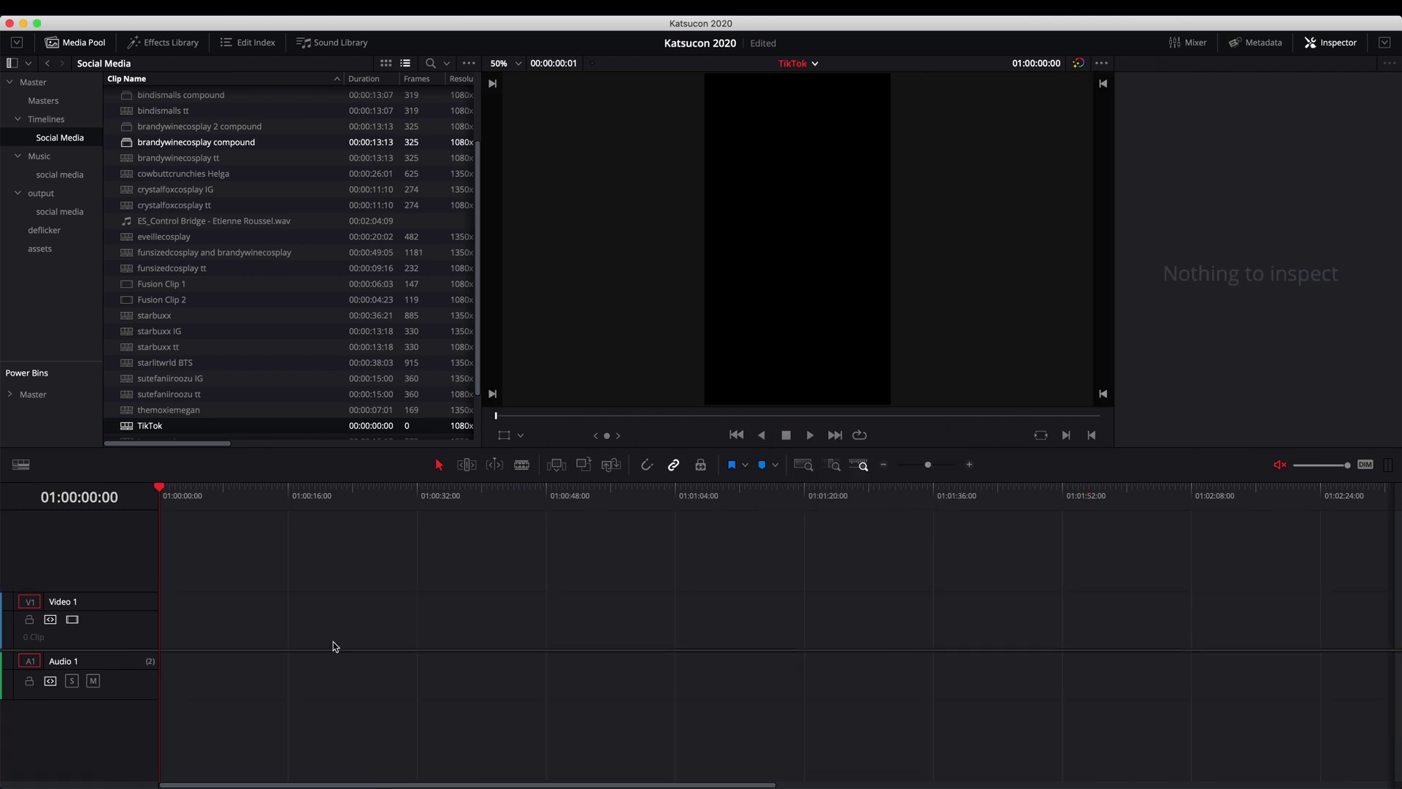
key(super+v)
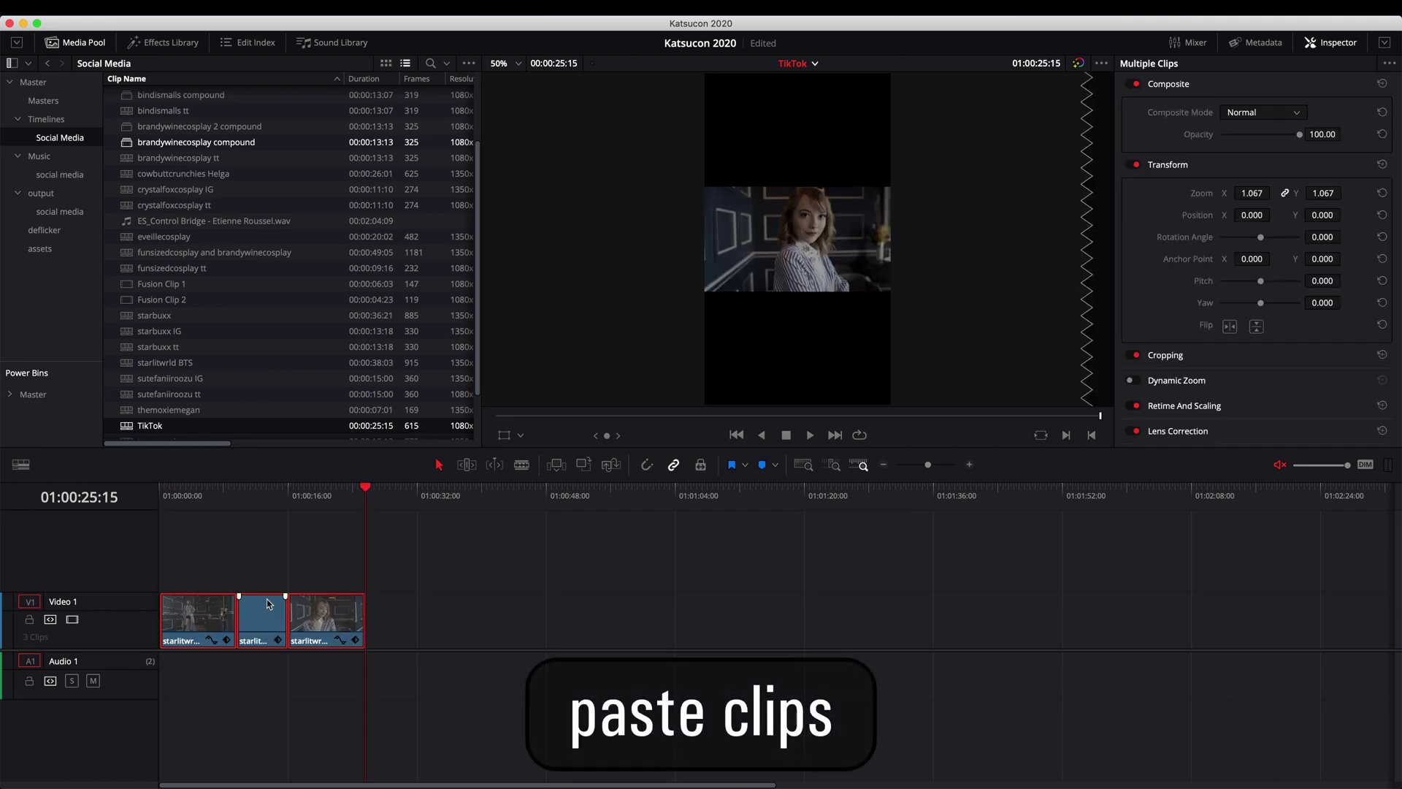
drag(291, 498, 321, 503)
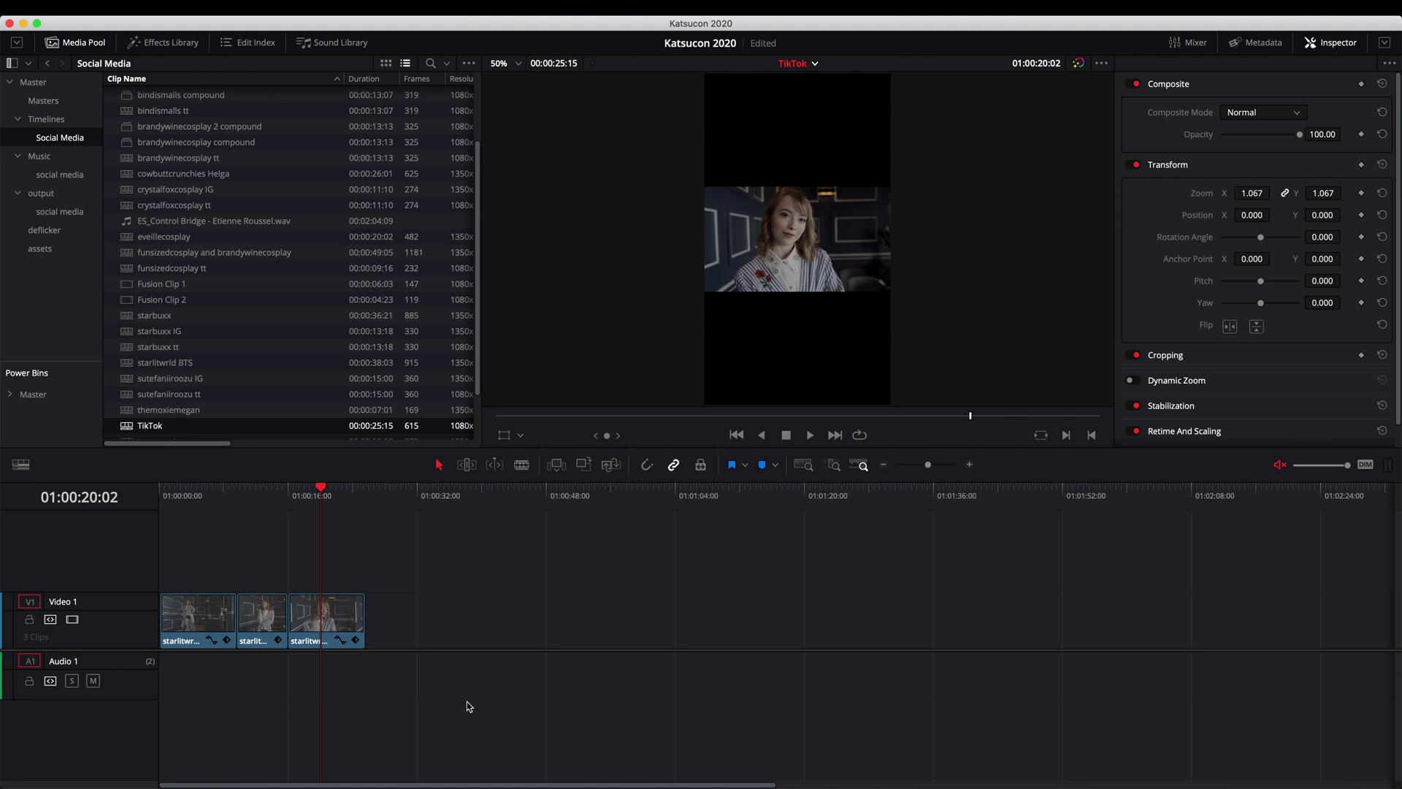
key(shift+8)
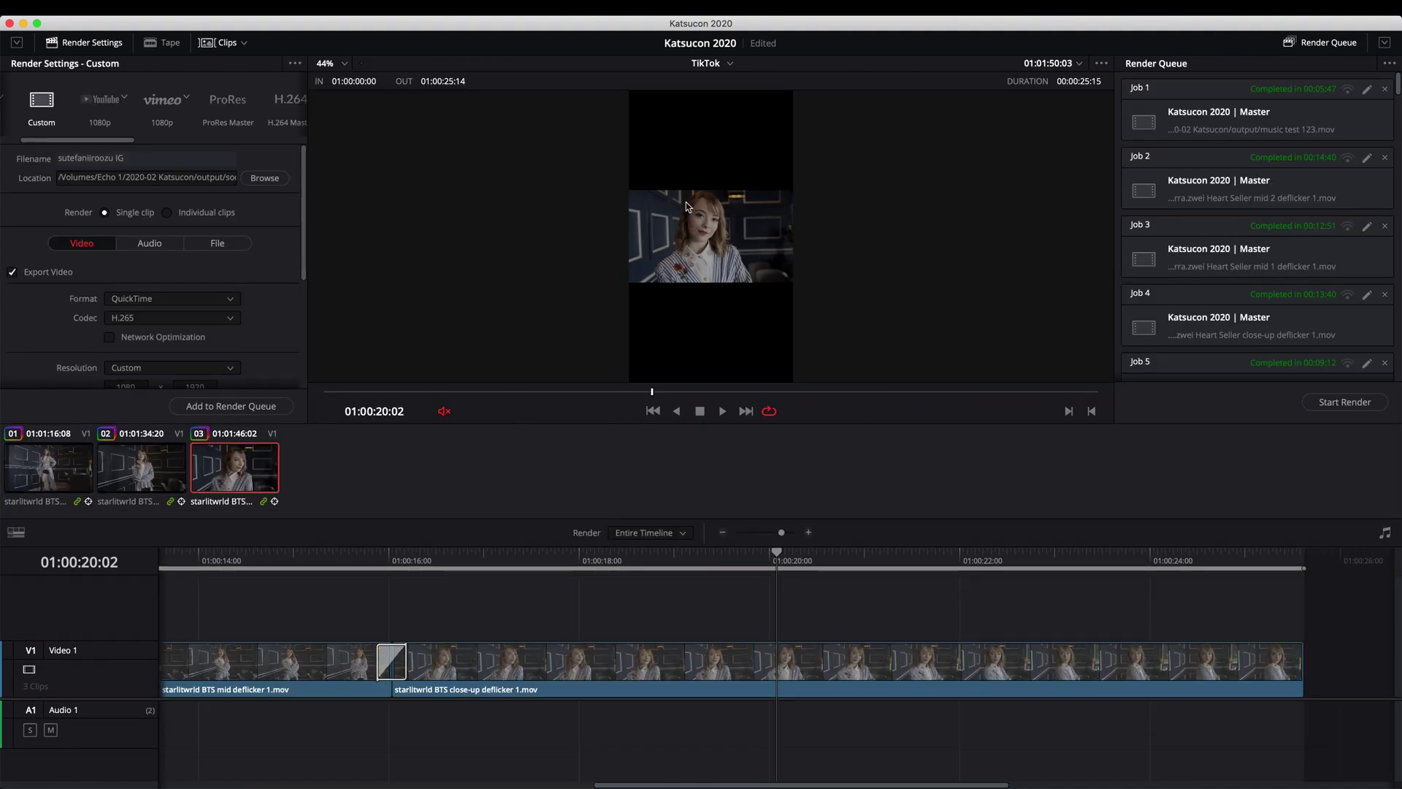
- Check that Render Settings show 1080 x 1920 resolution, then return to the Edit page
scroll(262, 322, down, 2)
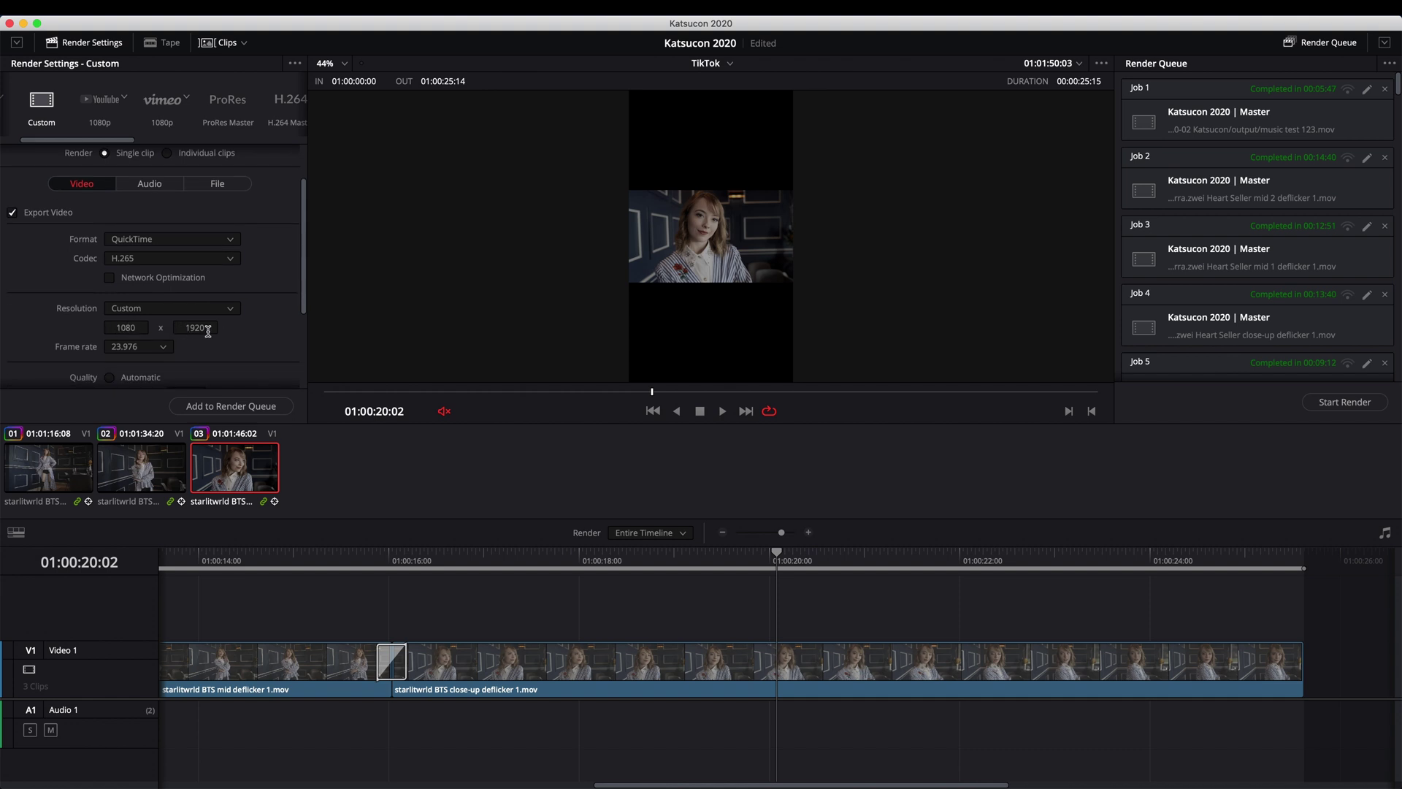
key(shift+4)
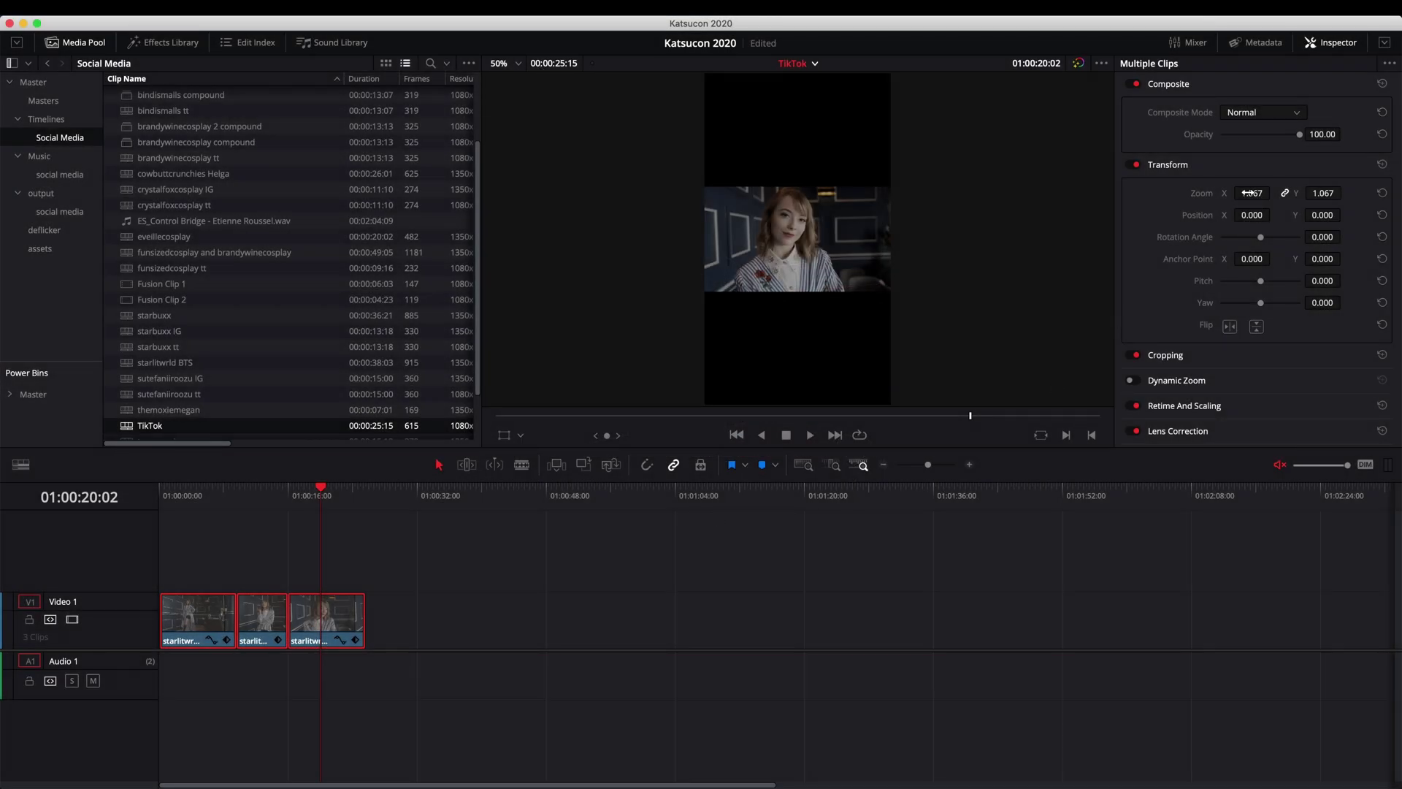
- Try out zoom levels on the three clips, then set all of them to a linked Zoom of 3.000
mouse_move(1249, 192)
mouse_down()
mouse_move(1296, 193)
mouse_move(1259, 193)
mouse_up()
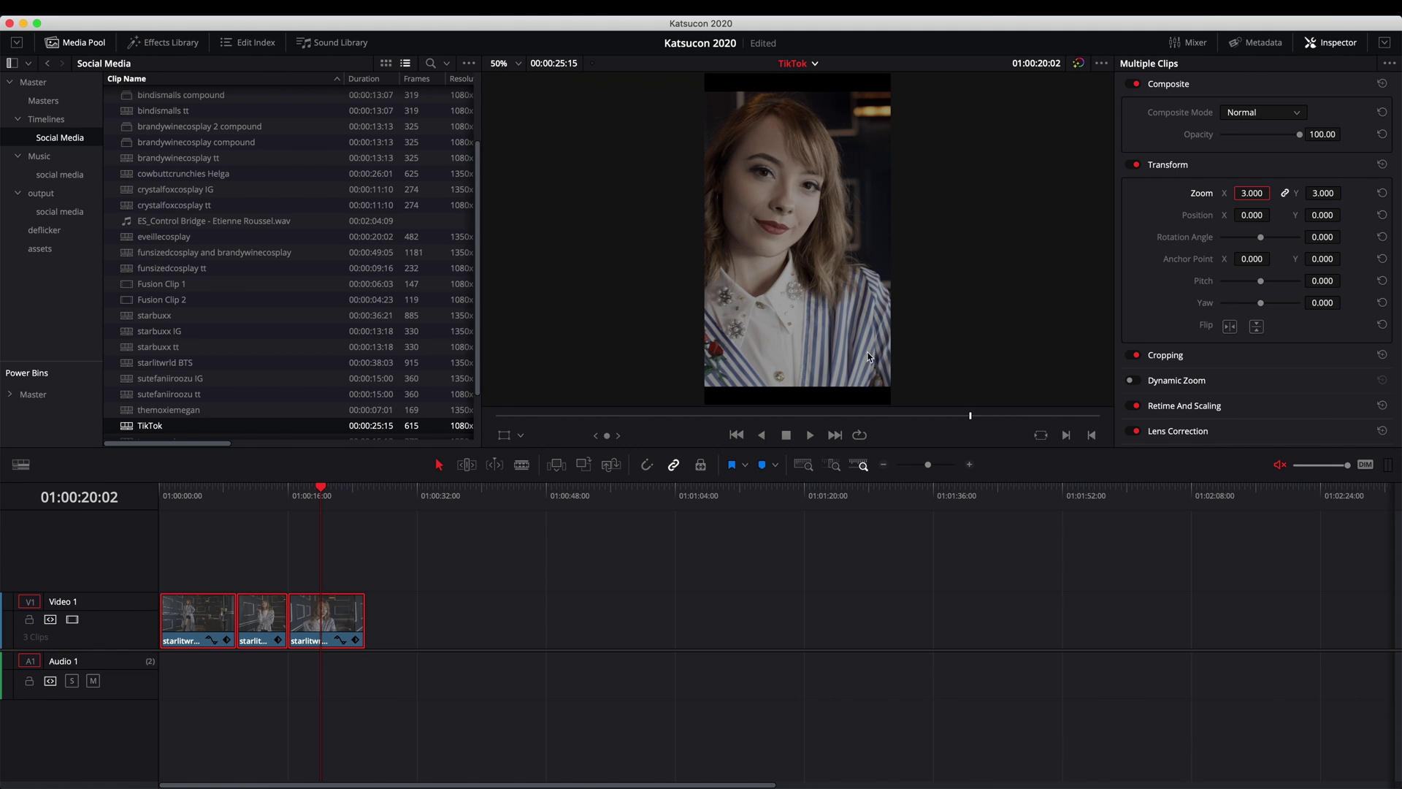
drag(1252, 192, 1274, 193)
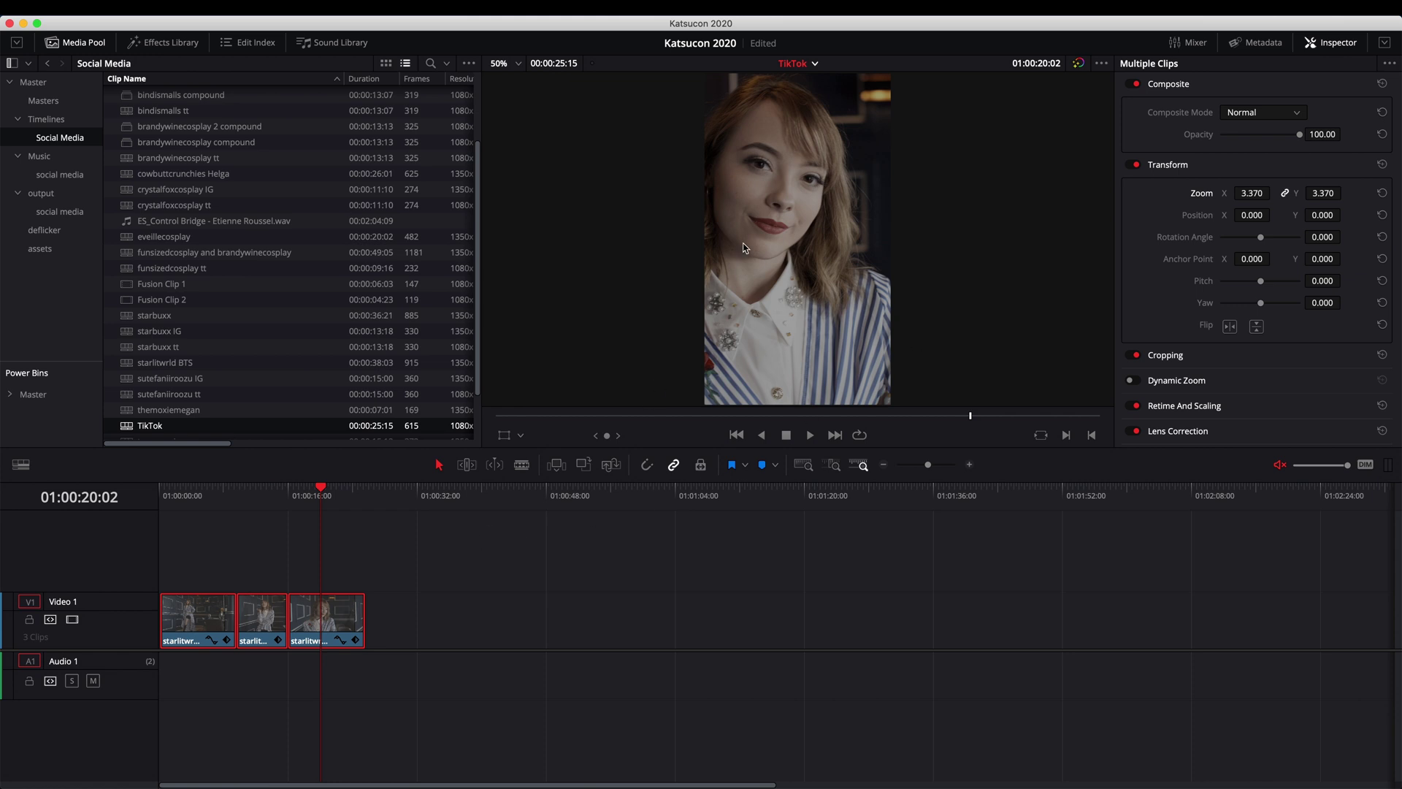
click(399, 596)
mouse_move(322, 490)
mouse_down()
mouse_move(348, 491)
mouse_move(322, 500)
mouse_up()
key(super+a)
drag(1249, 192, 1191, 194)
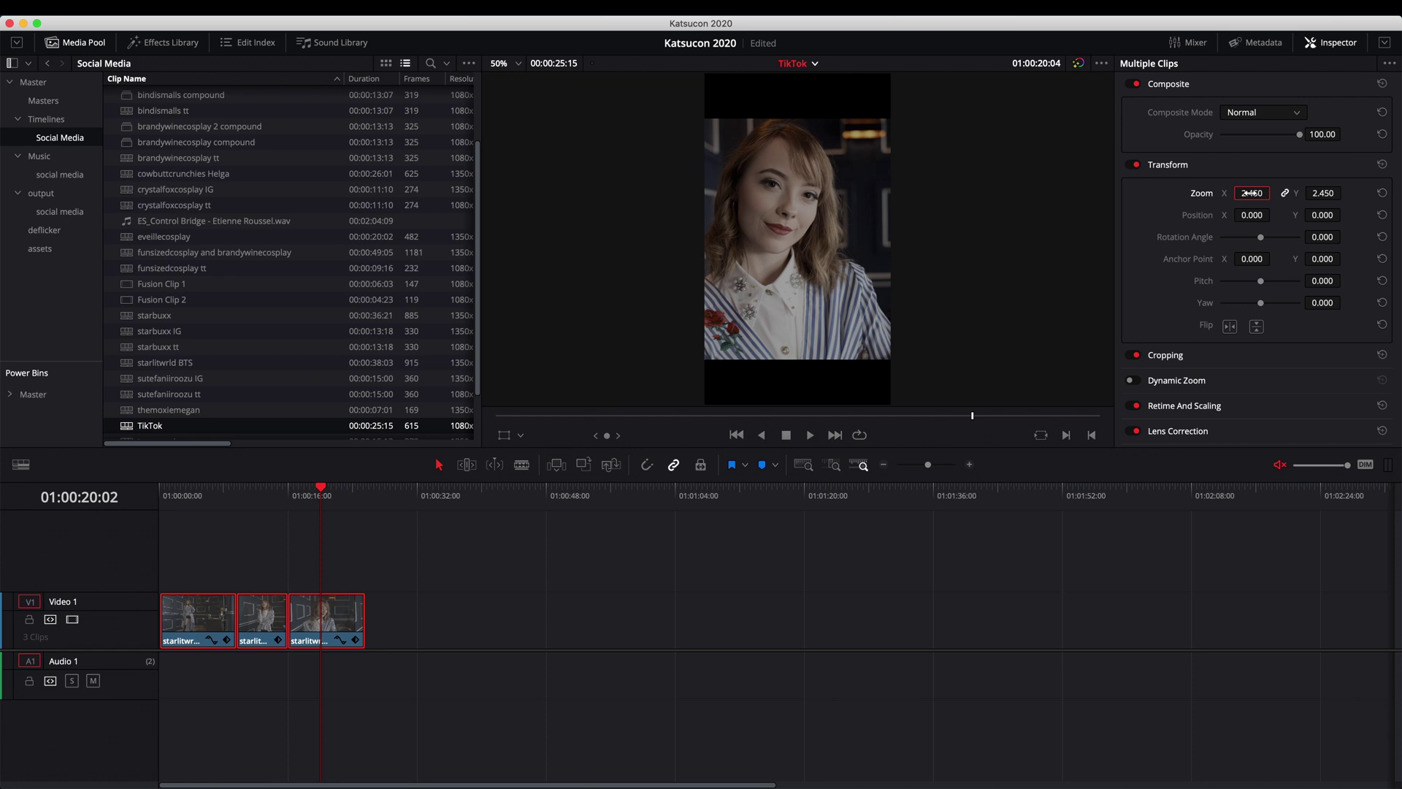
text(3)
key(Return)
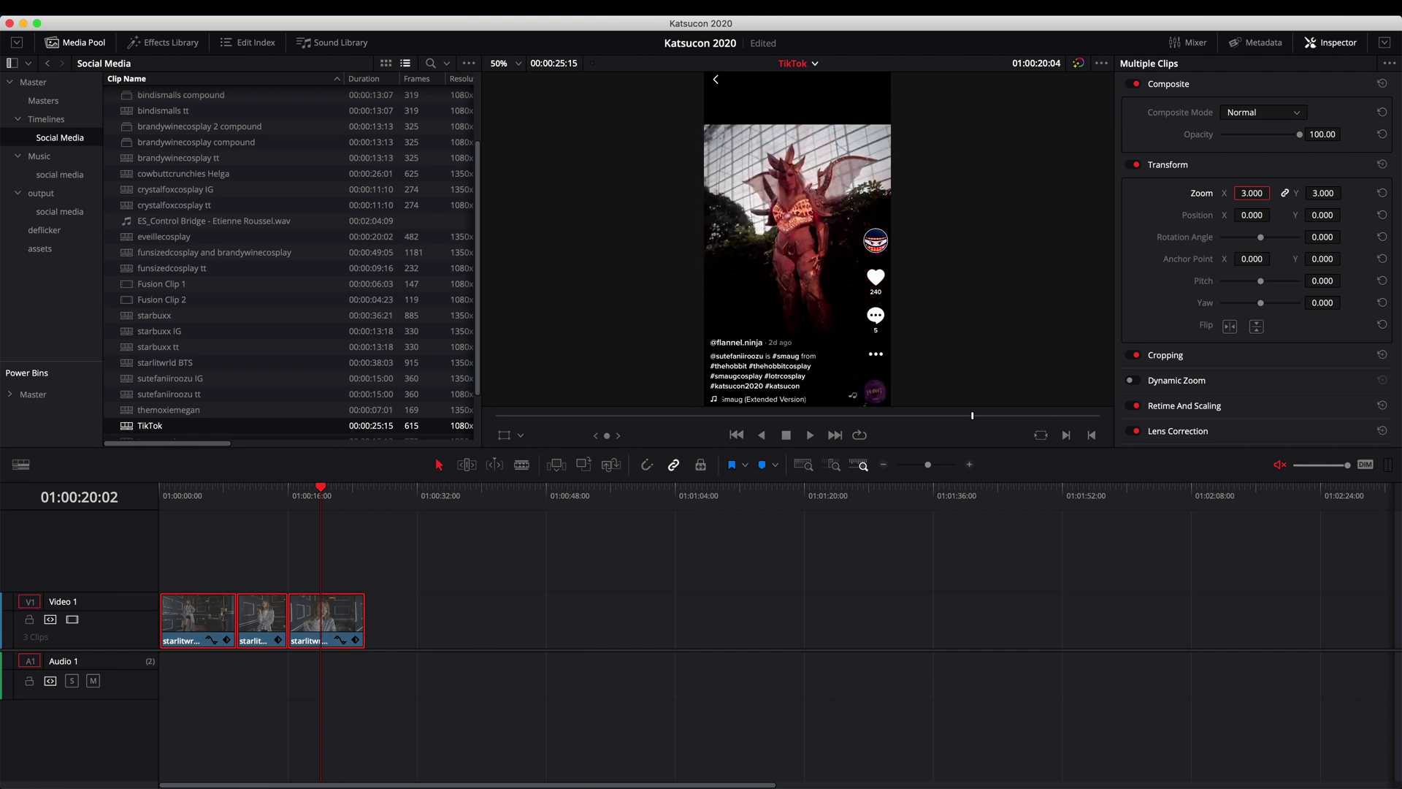
click(226, 566)
drag(191, 499, 263, 508)
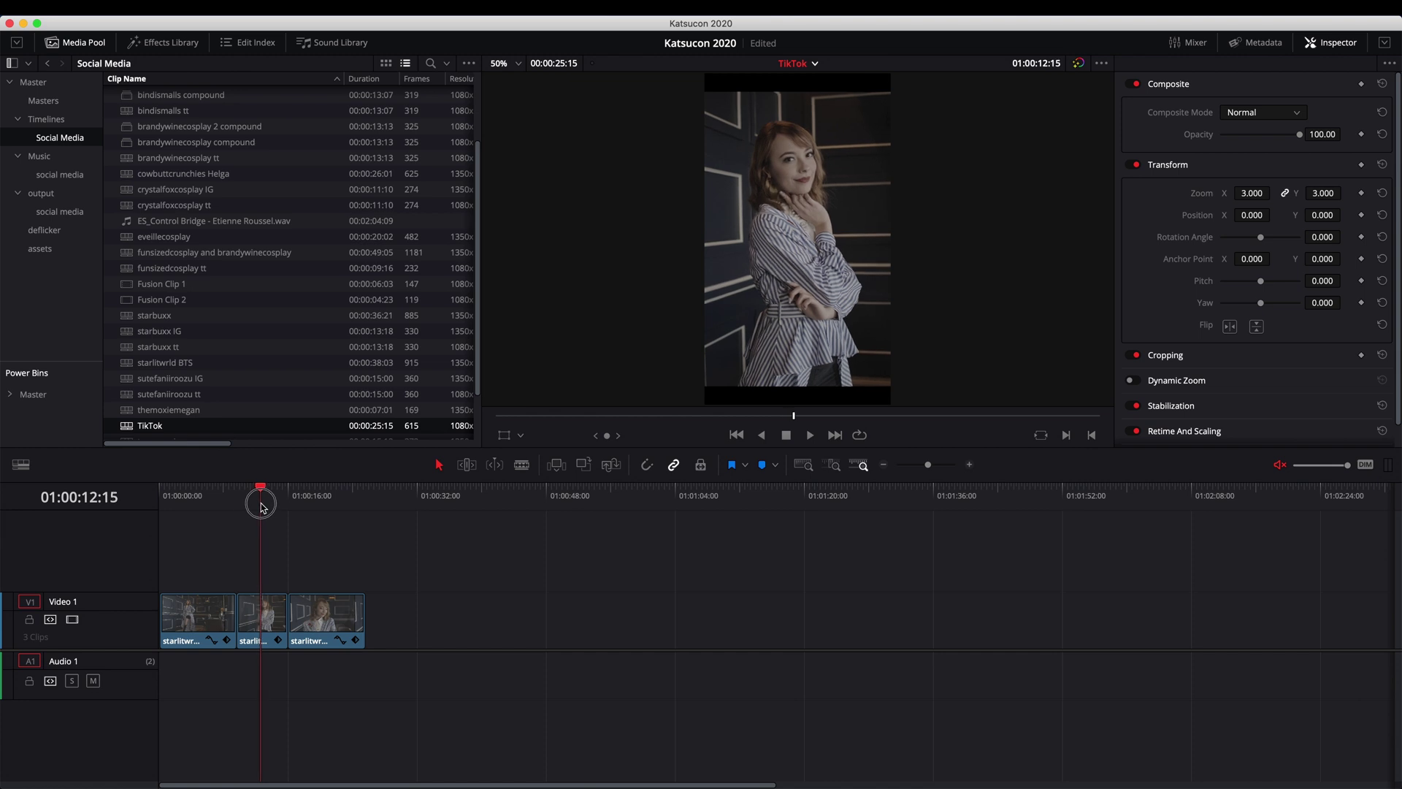
drag(263, 507, 312, 513)
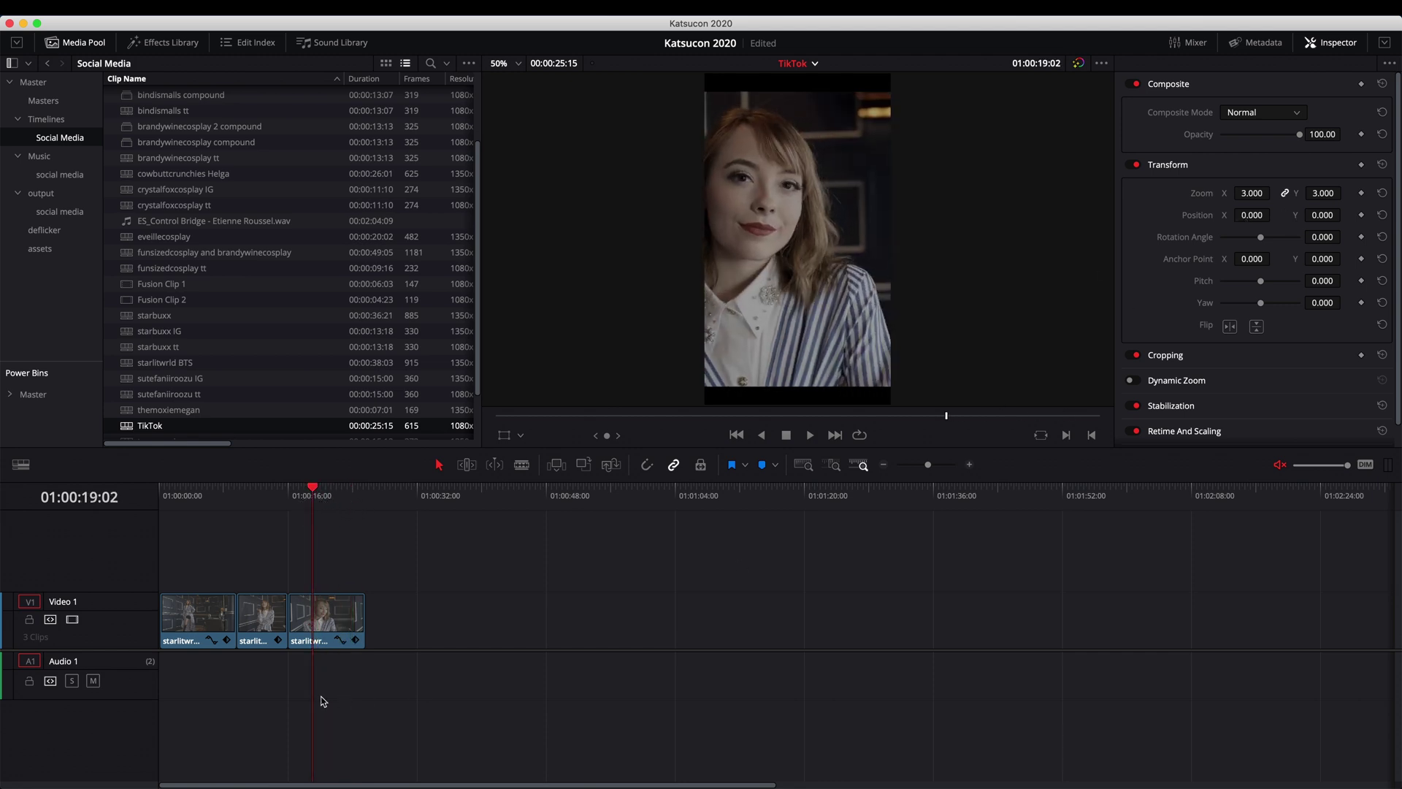
click(332, 629)
mouse_move(1254, 215)
mouse_down()
mouse_move(1352, 219)
mouse_move(1274, 215)
mouse_up()
drag(707, 395, 745, 397)
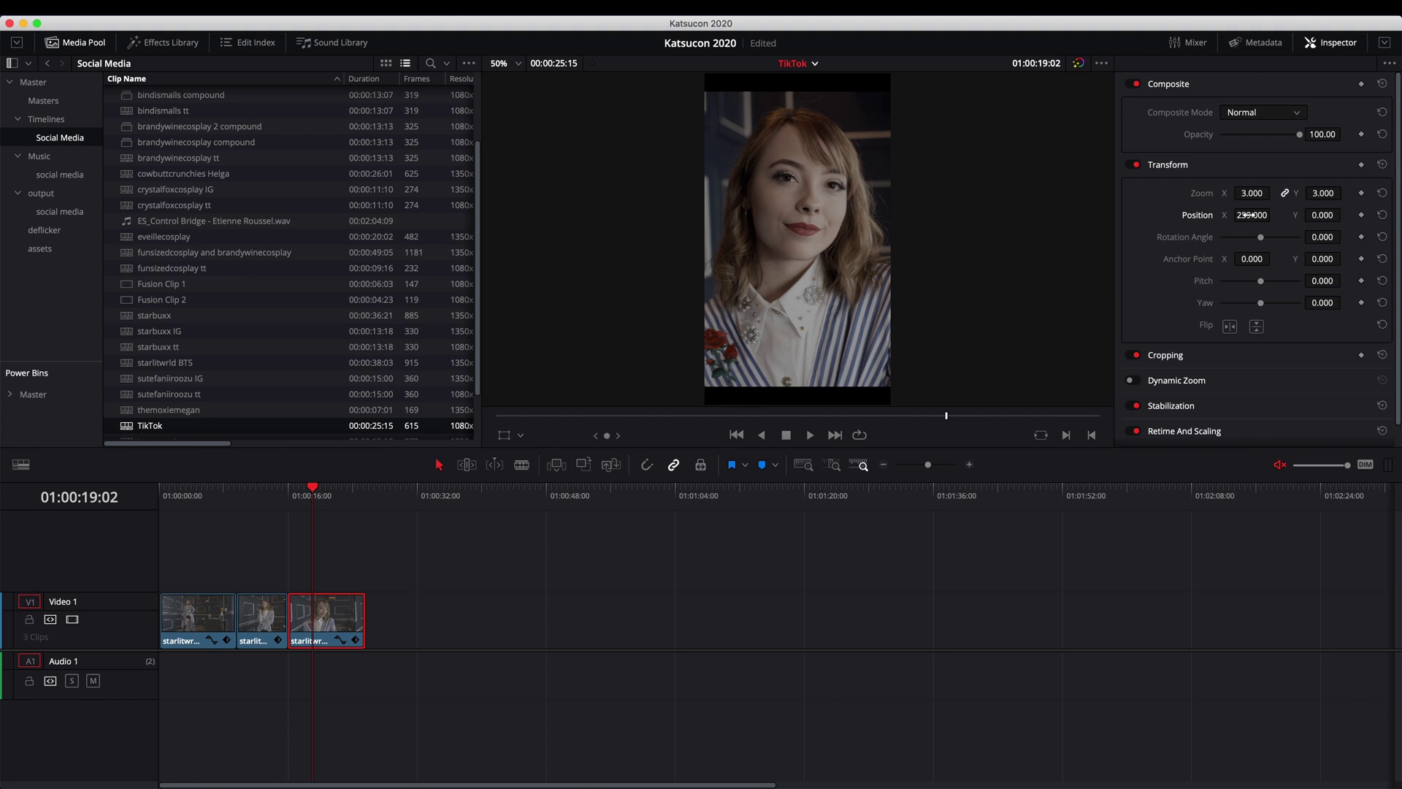
click(1383, 215)
click(307, 497)
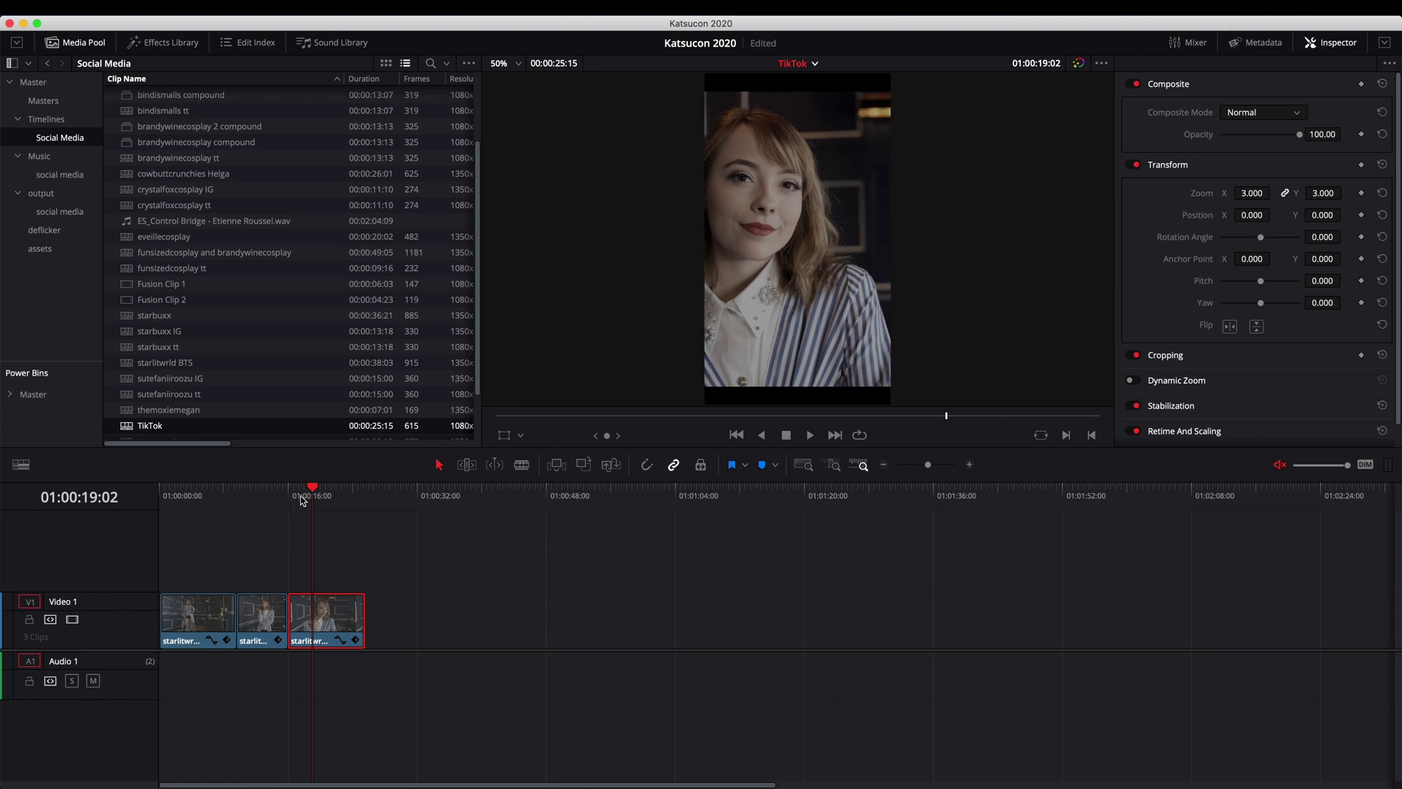
drag(308, 499, 205, 539)
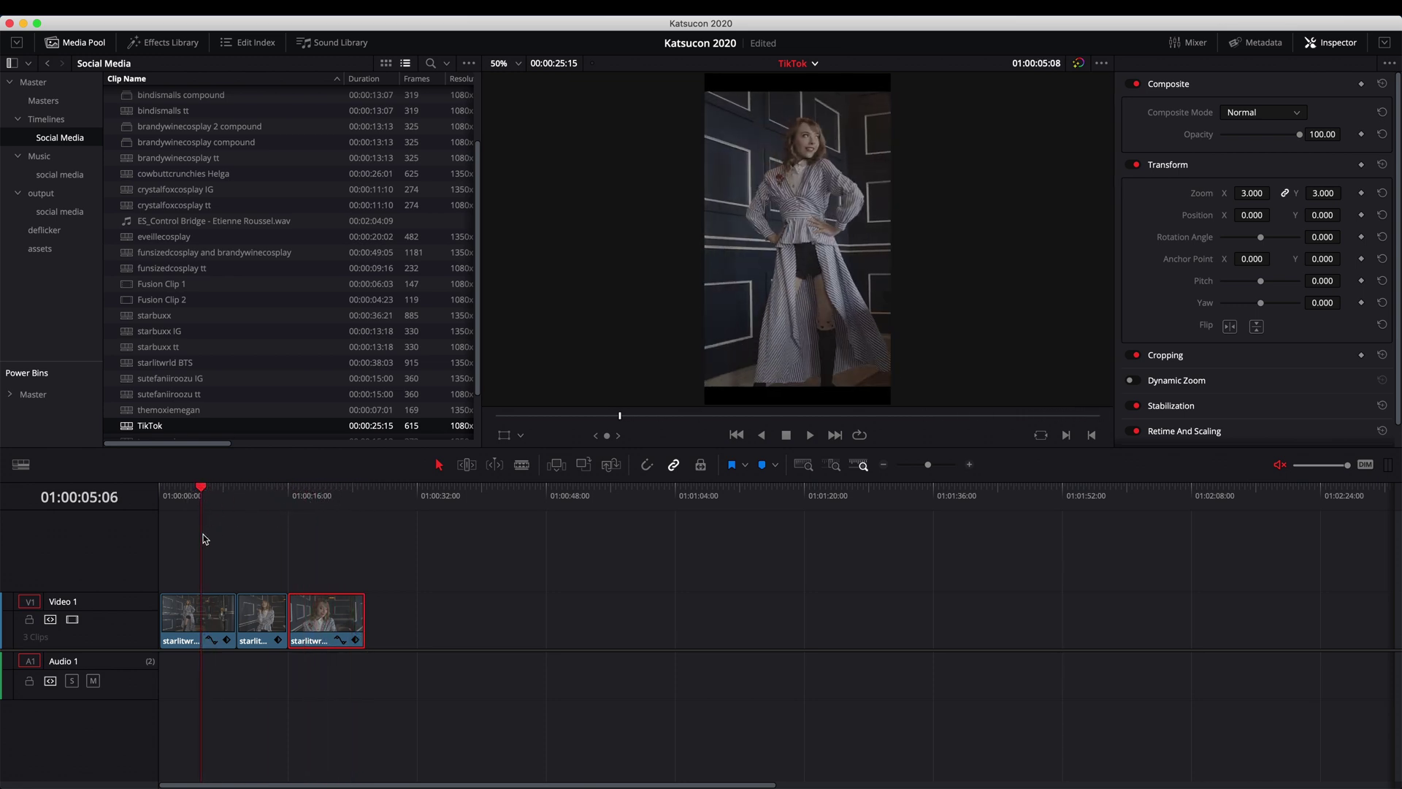
- Place center v line.png from the Utilities power bin on Video 2 and trim it to the clips
click(10, 394)
scroll(45, 427, down, 3)
click(43, 420)
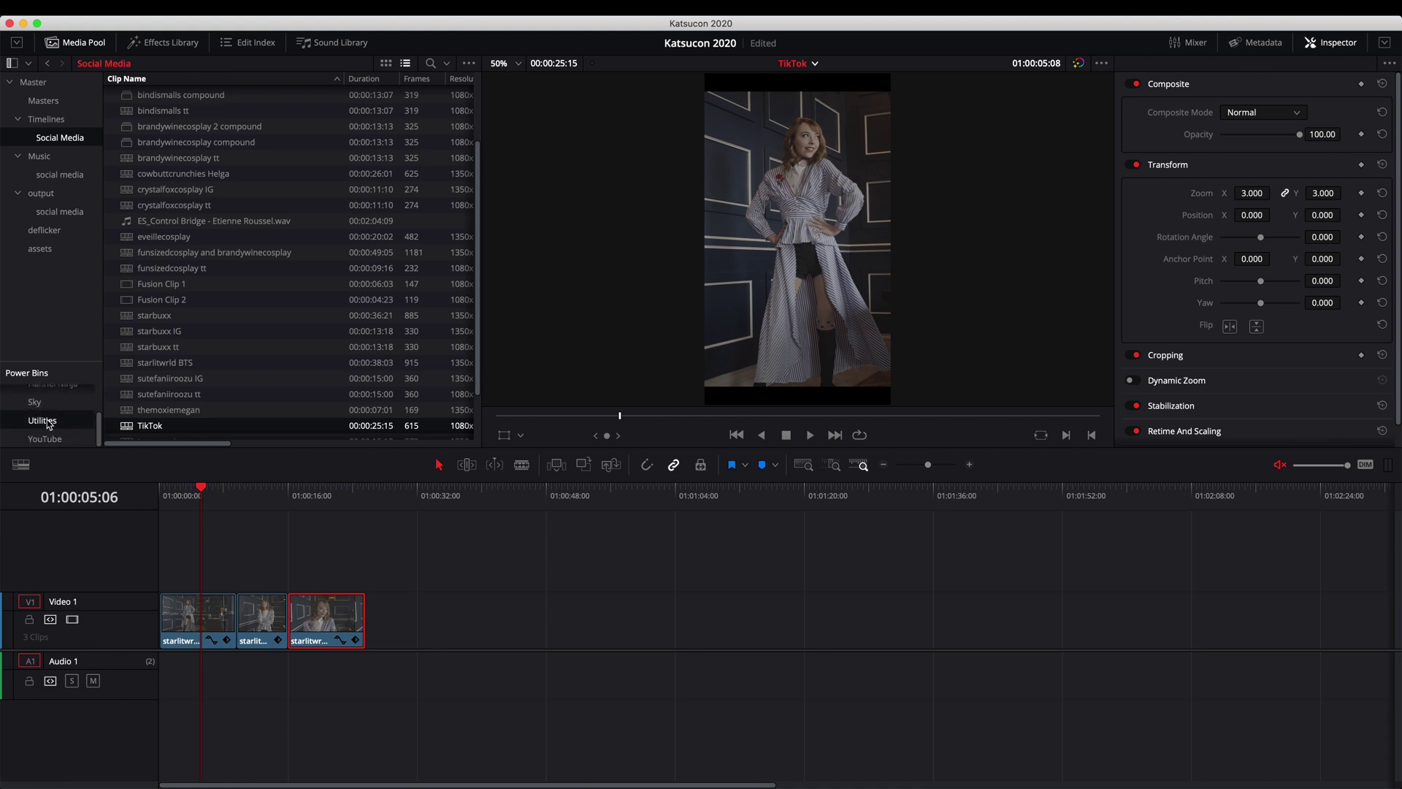
drag(182, 109, 130, 570)
drag(241, 562, 379, 564)
- Set the guide's zoom to 3.000, scrub to check centring, then disable it
drag(1252, 193, 1255, 194)
text(3)
key(Return)
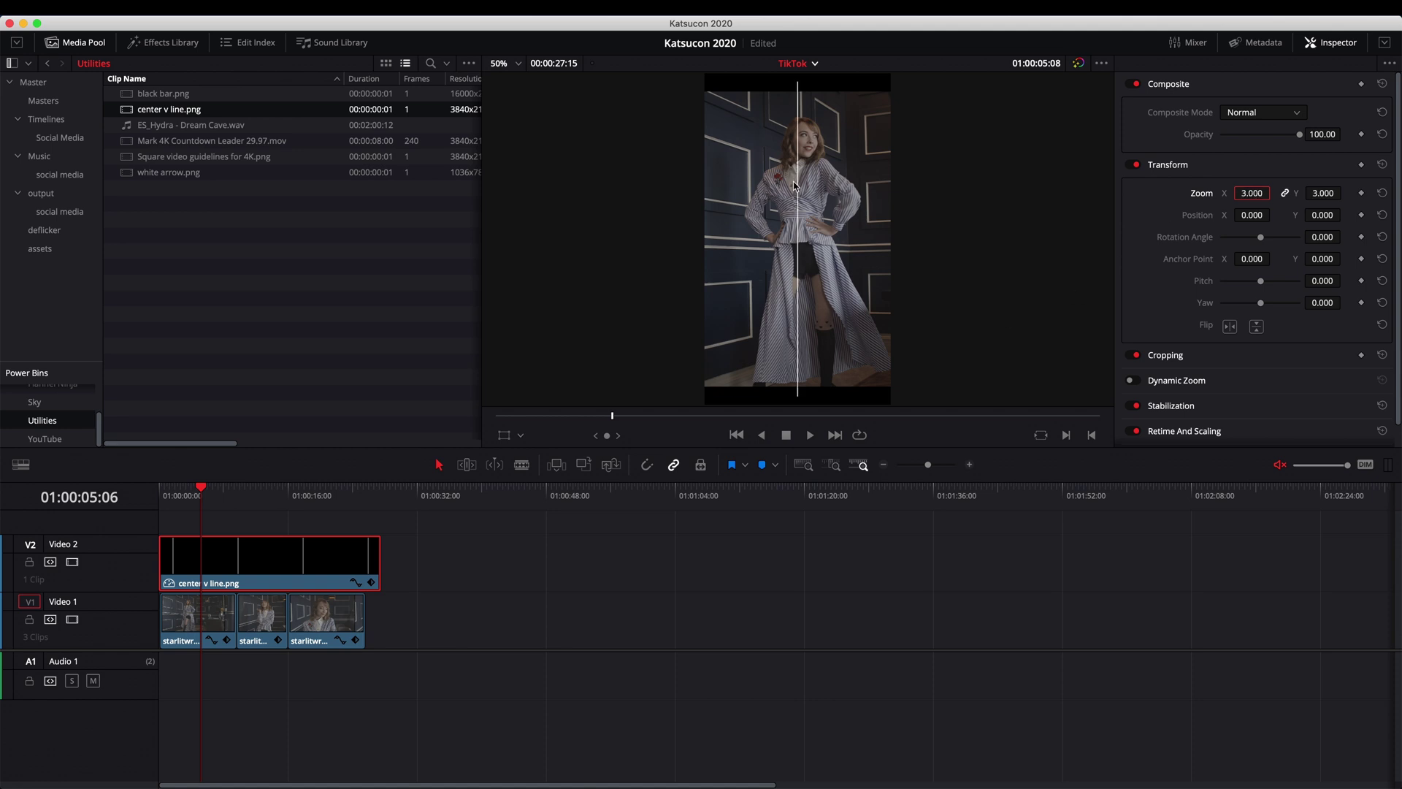
mouse_move(202, 488)
mouse_down()
mouse_move(361, 506)
mouse_move(178, 501)
mouse_move(196, 500)
mouse_up()
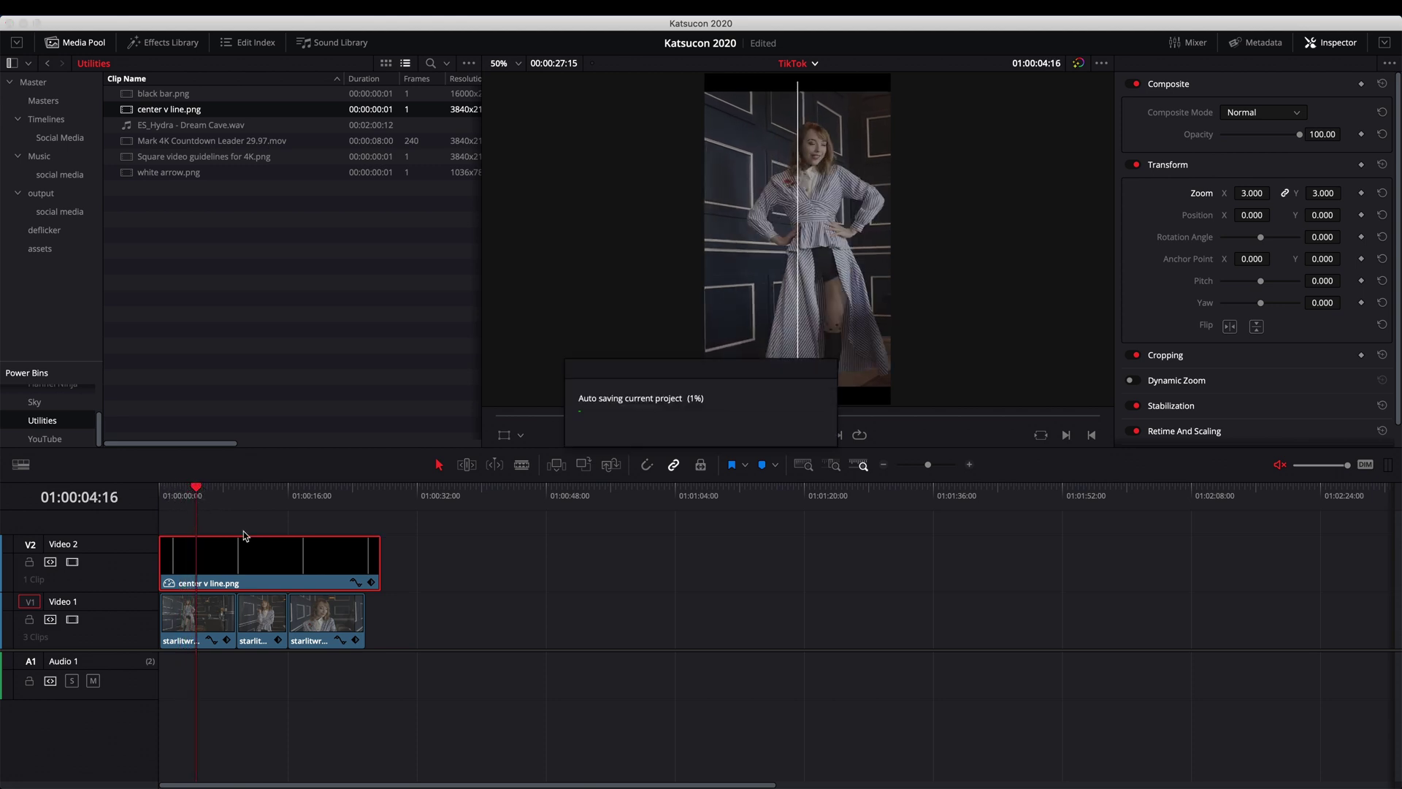
key(shift+d)
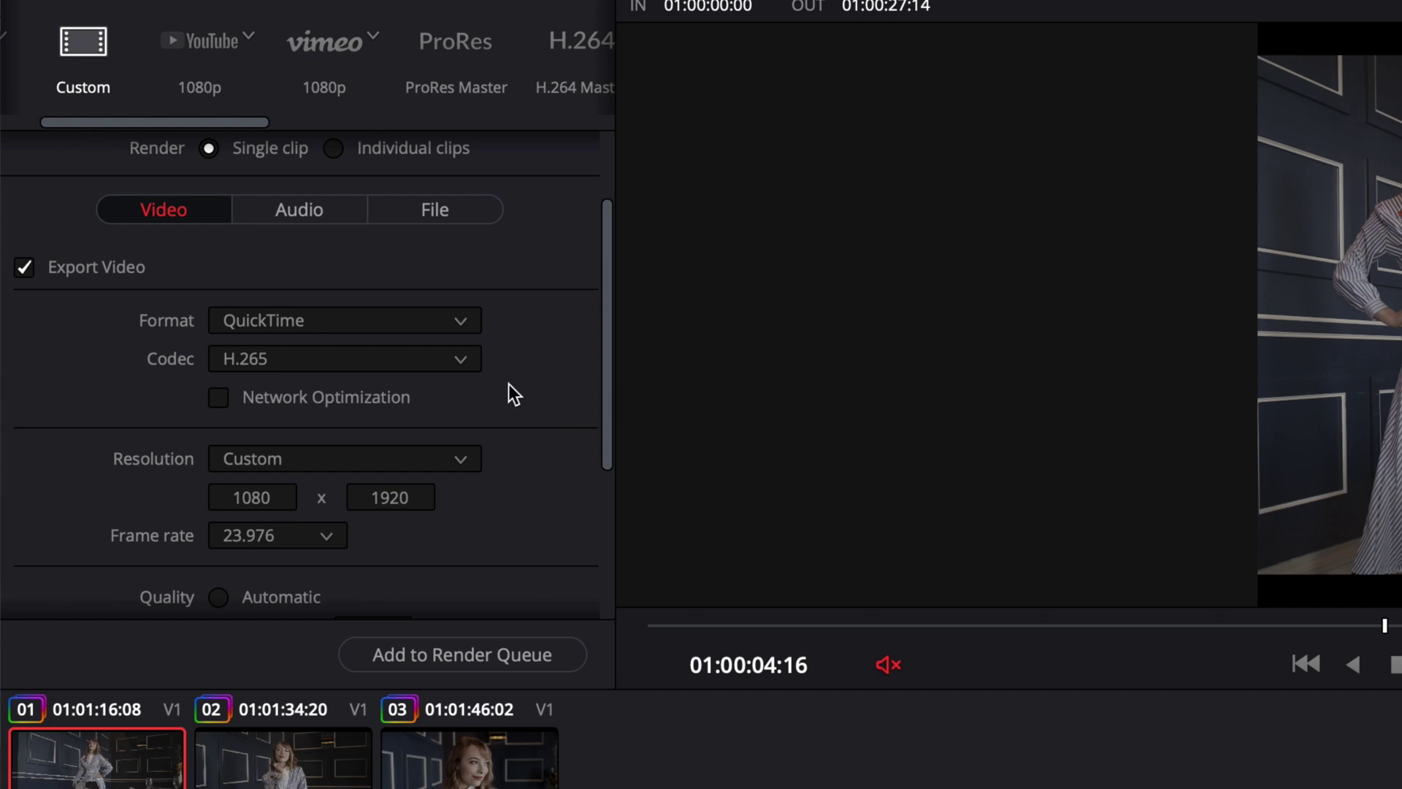
- Keep H.265 as the codec and review the custom 1080 x 1920, 20000 Kb/s render settings
click(461, 359)
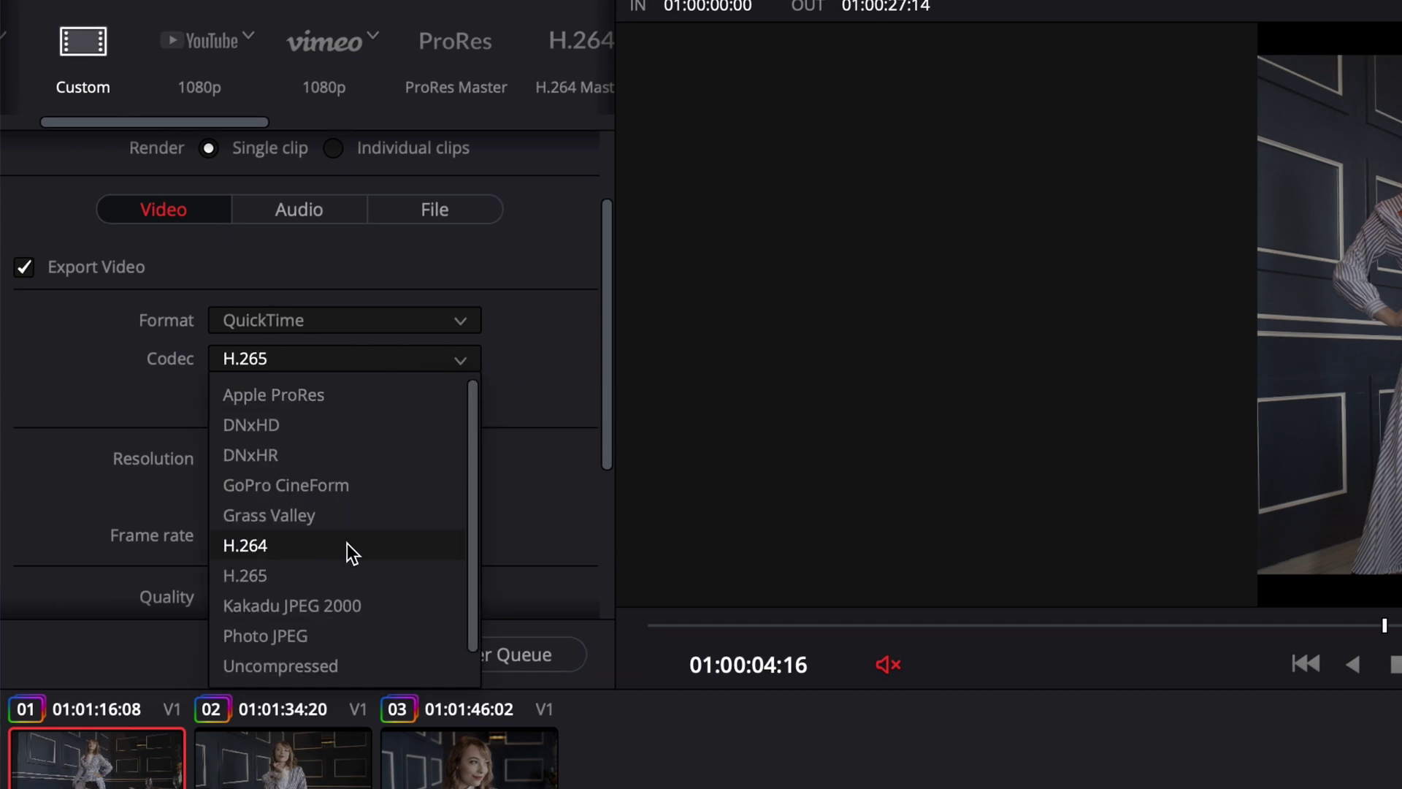
click(544, 396)
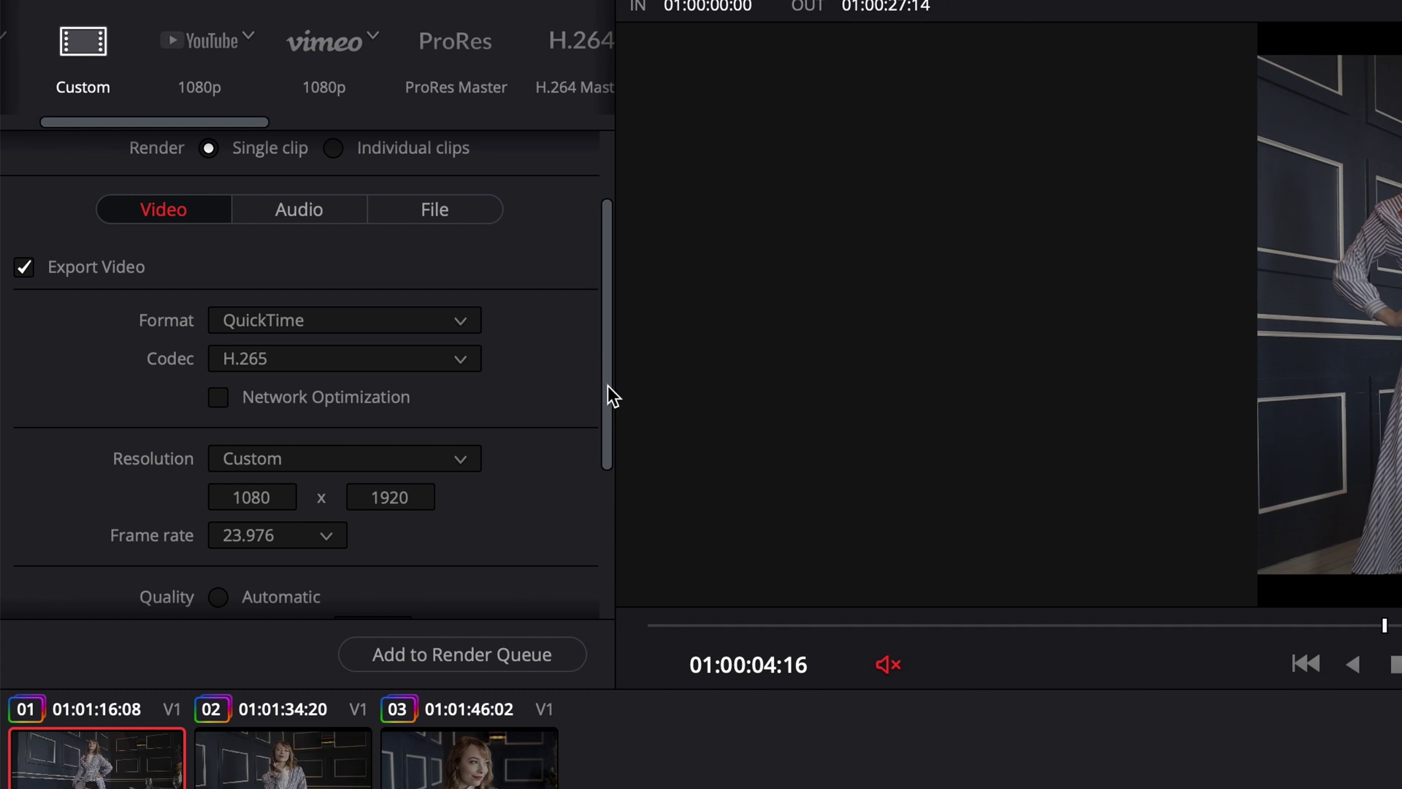
drag(608, 385, 606, 516)
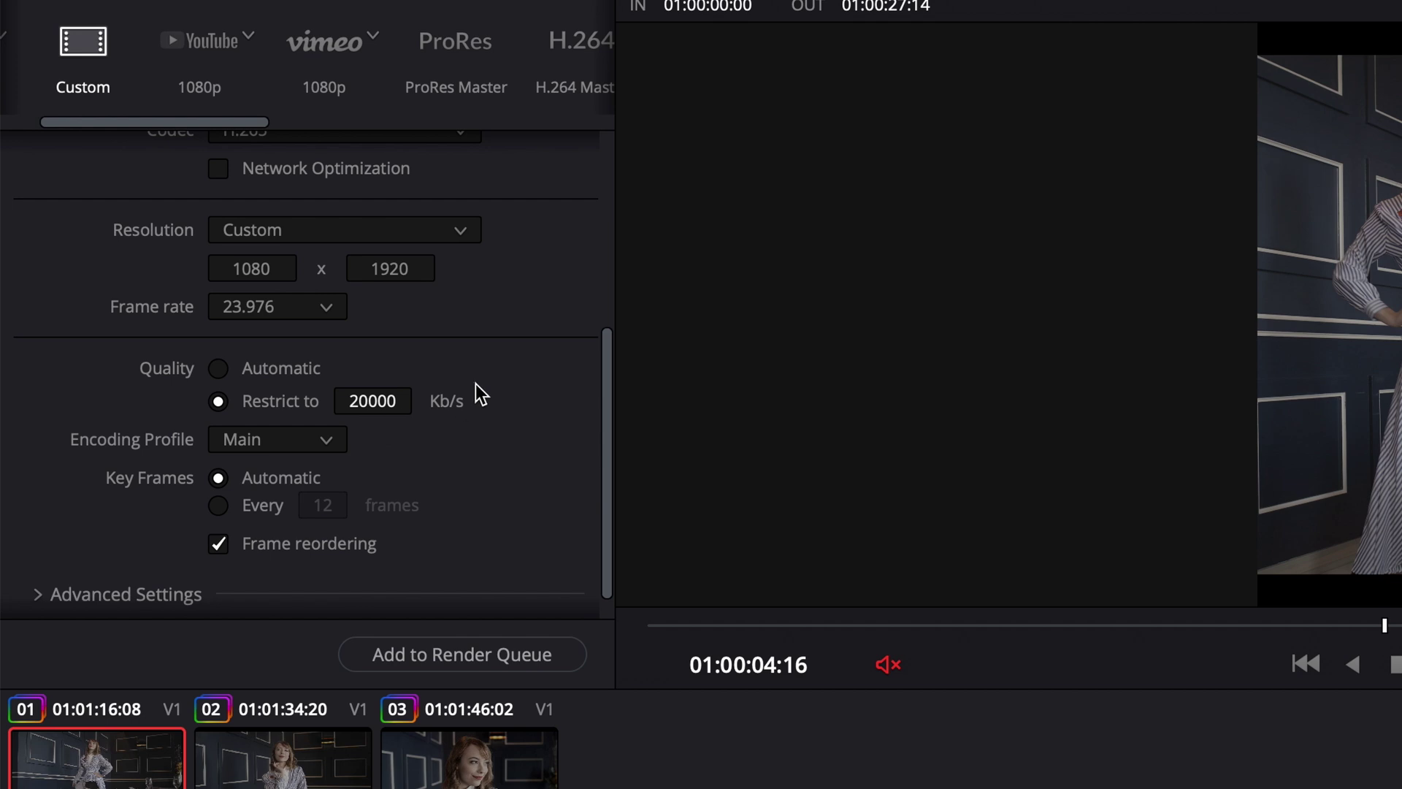
scroll(475, 391, up, 3)
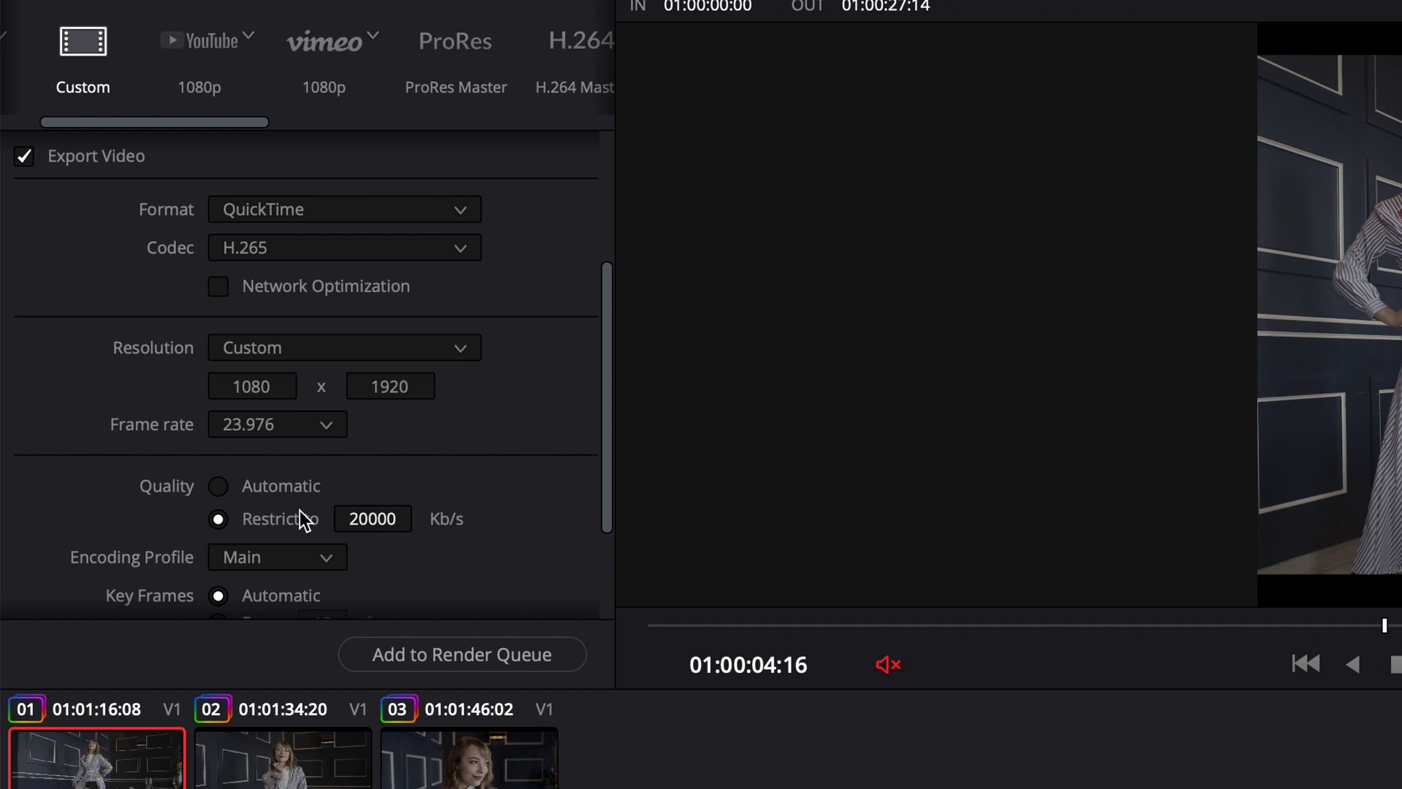
scroll(566, 523, down, 3)
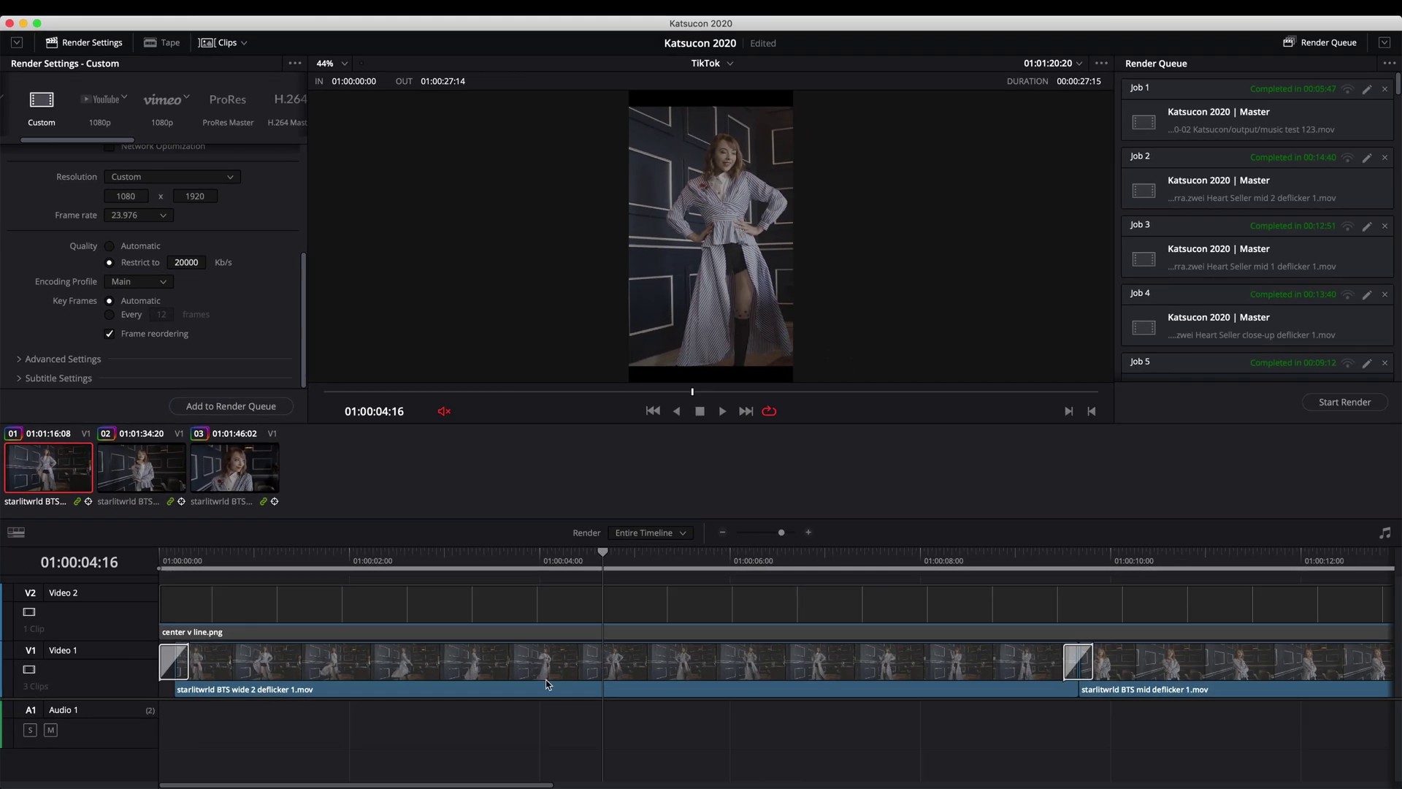
- Fit the timeline to view and trim the centre guide's end to match the clips
key(shift+z)
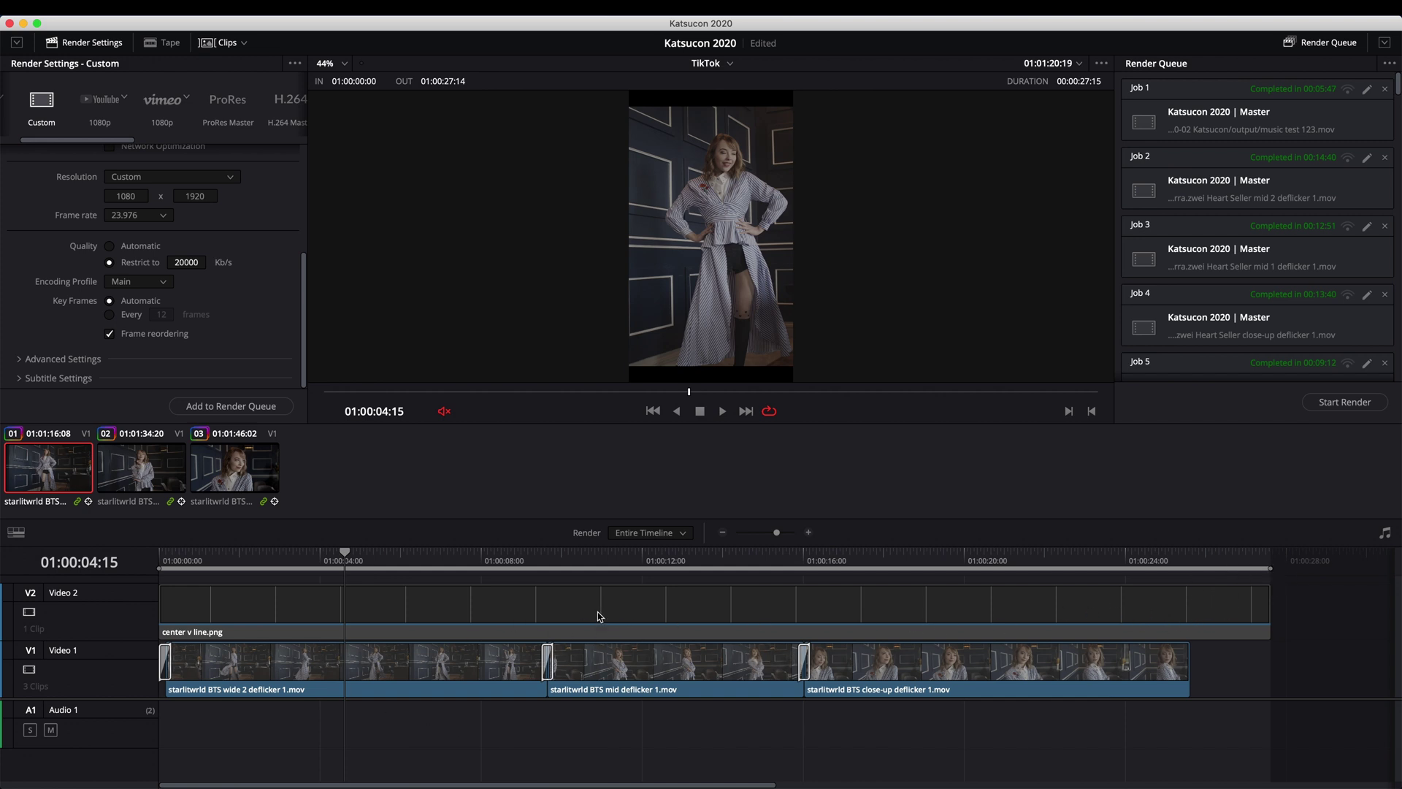
key(shift+4)
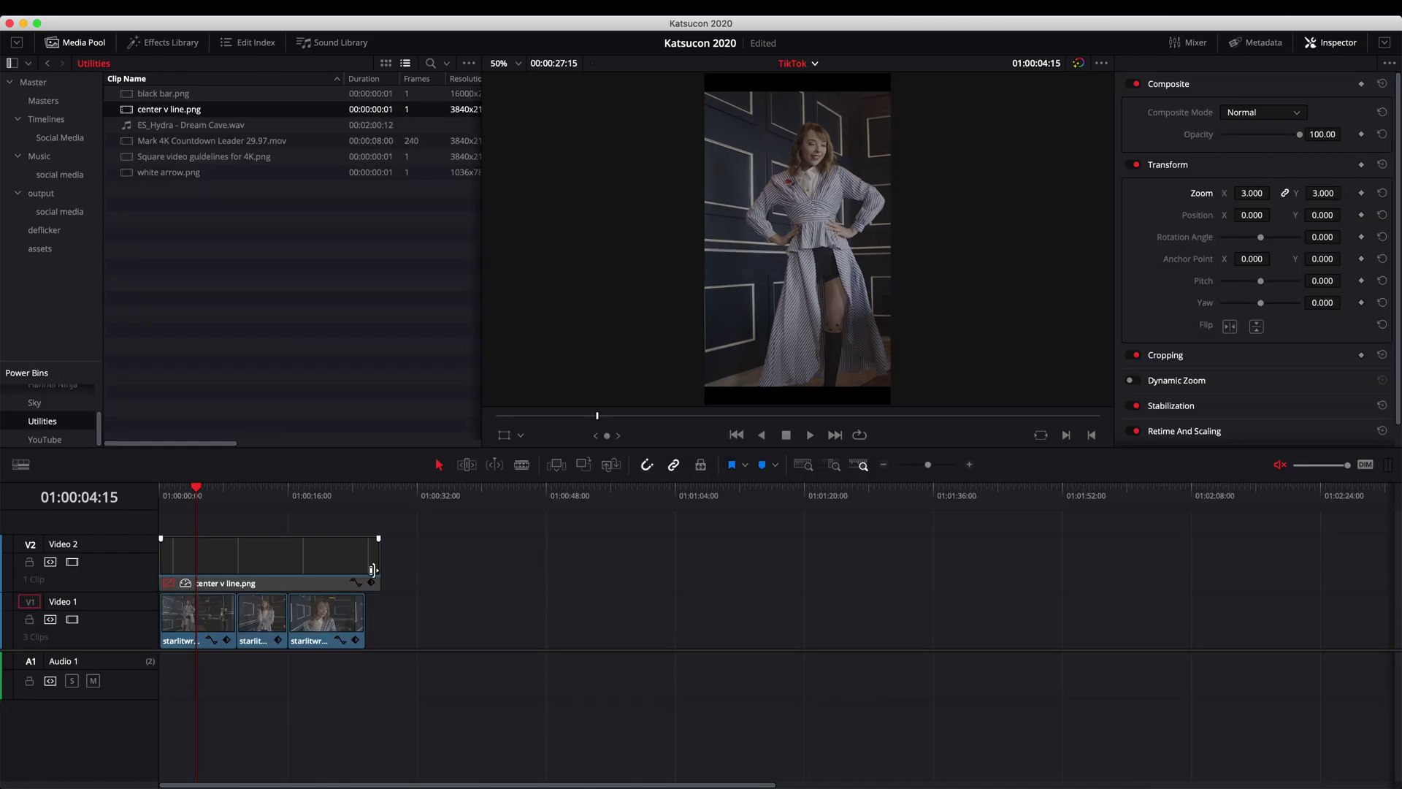
drag(378, 566, 363, 565)
- Add the TikTok job to the render queue on the Deliver page
key(shift+8)
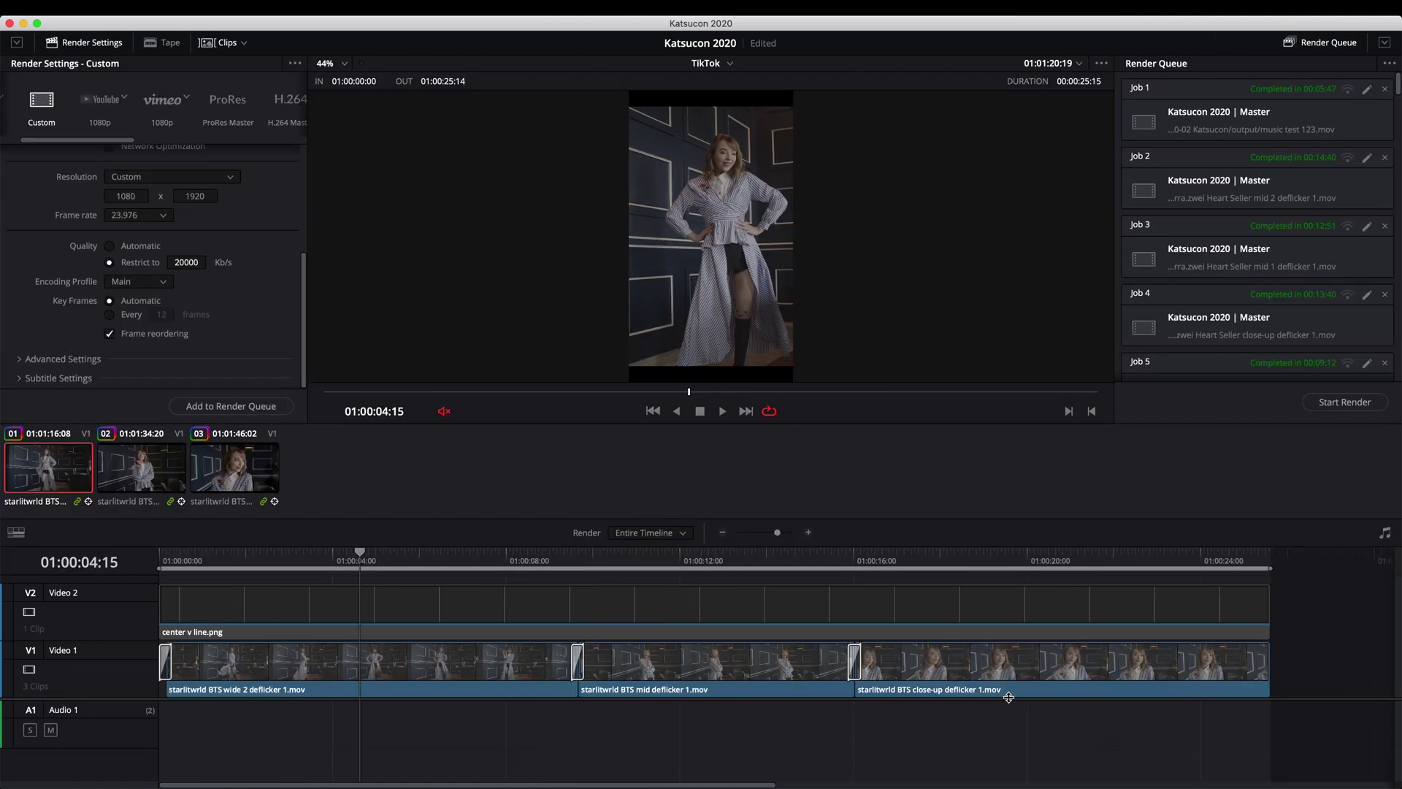
click(217, 405)
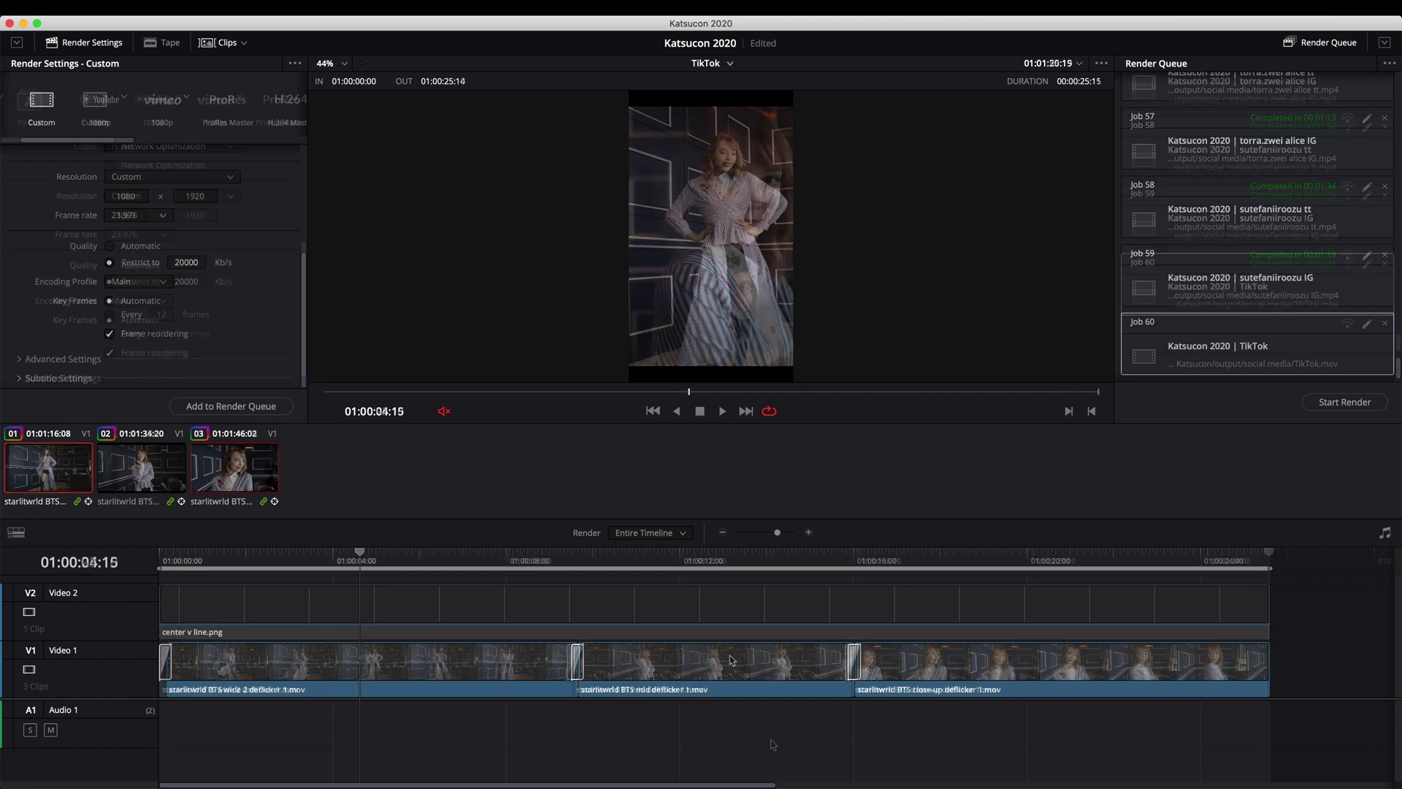
key(super+Tab)
key(super+Tab)
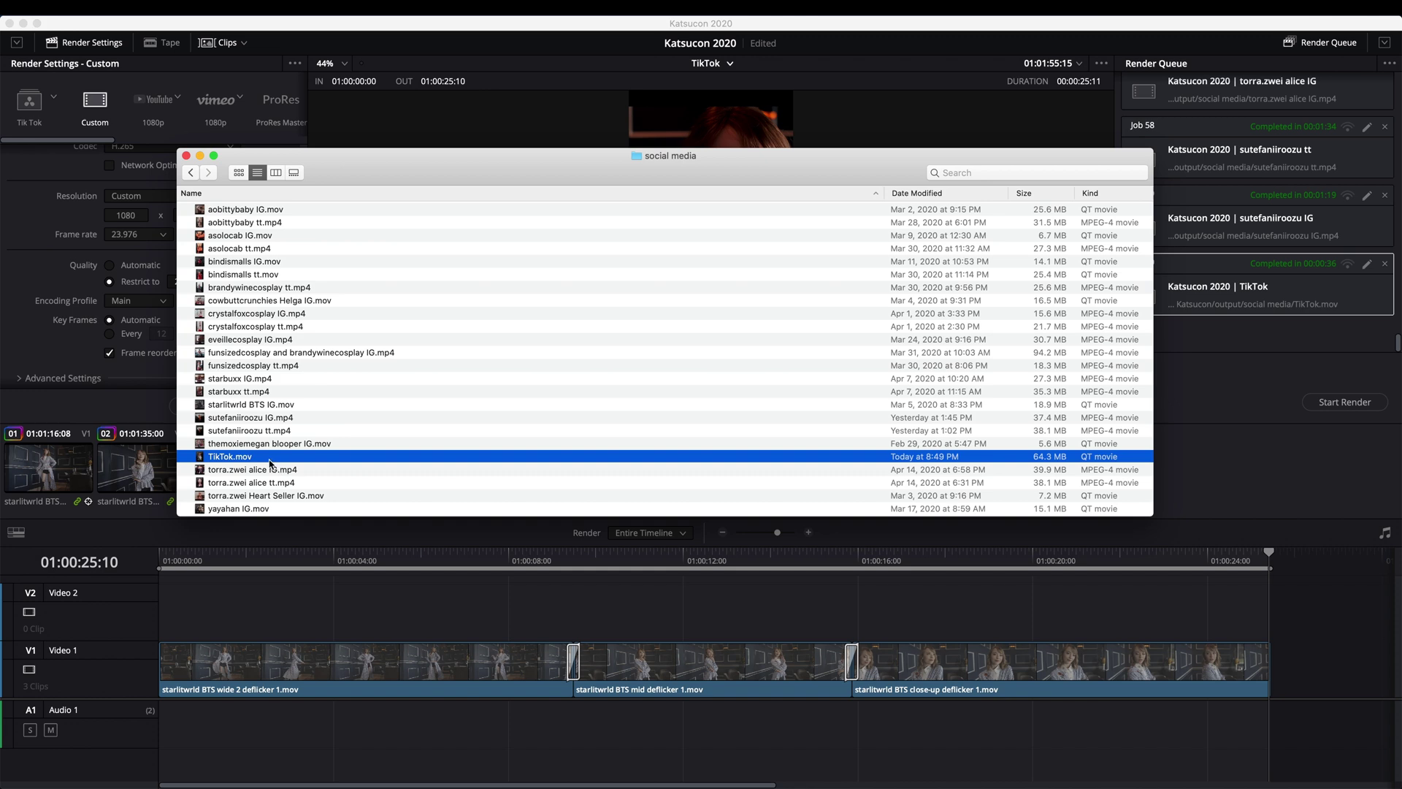
- Quick Look TikTok.mov to check the close-up, then send it to the phone via Share > AirDrop
key(space)
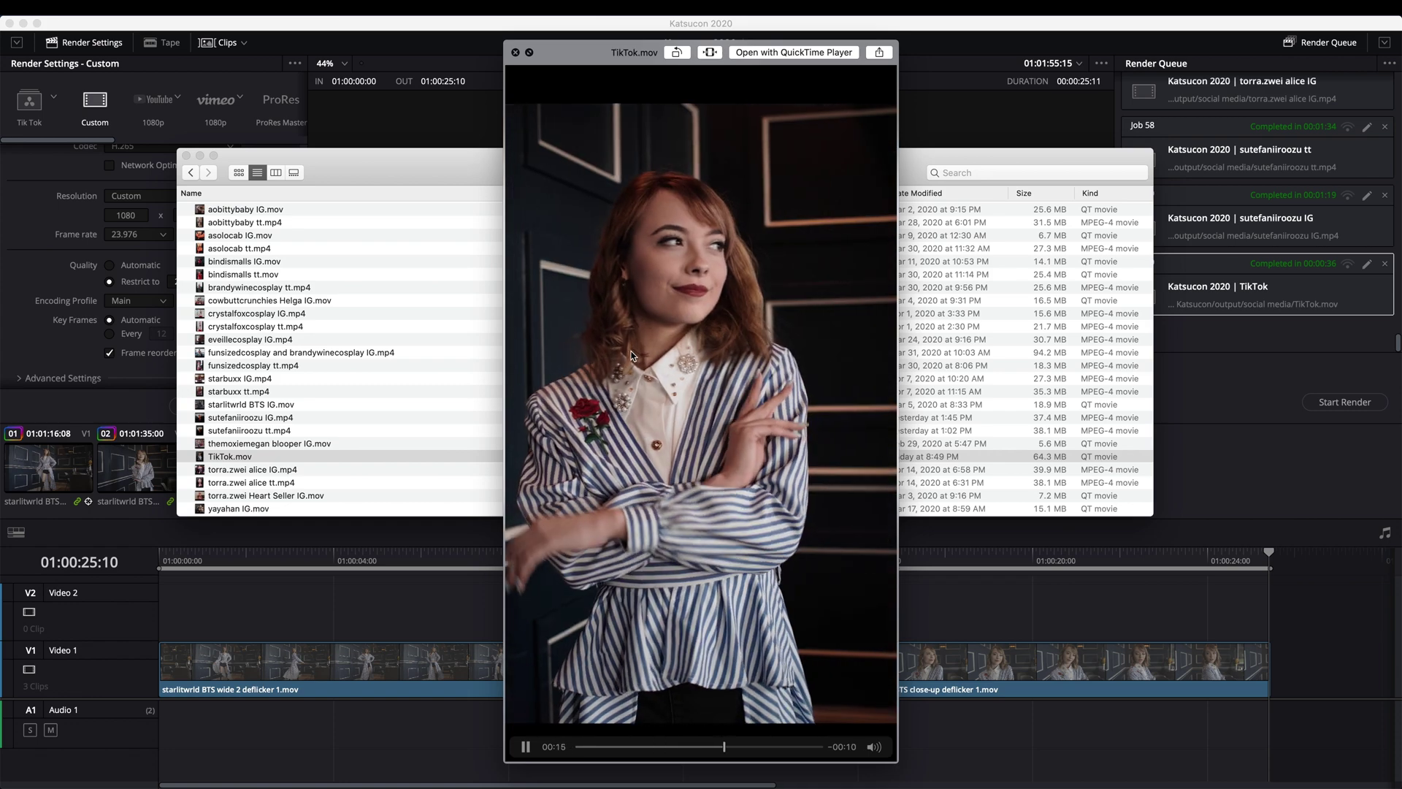
click(727, 747)
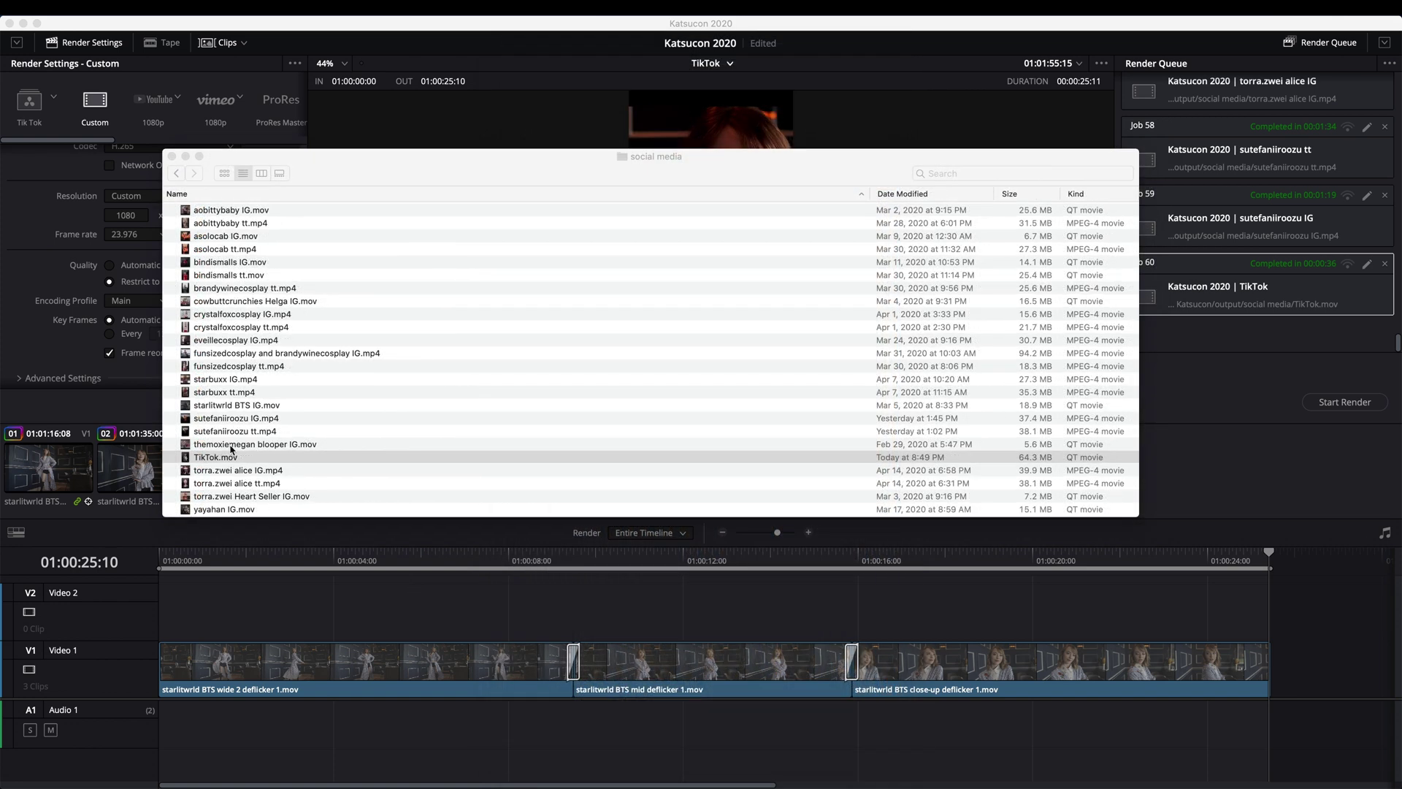
click(249, 459)
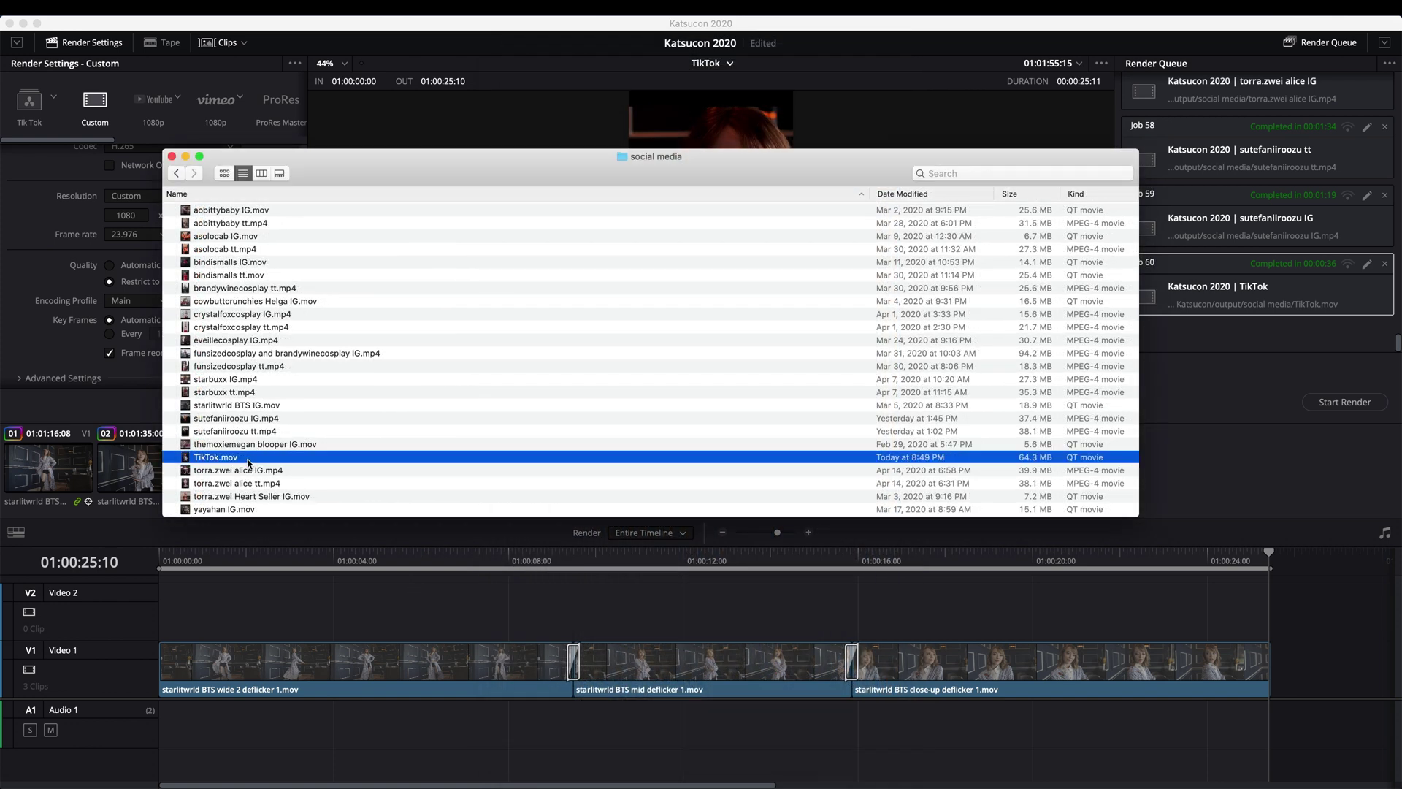
right_click(249, 461)
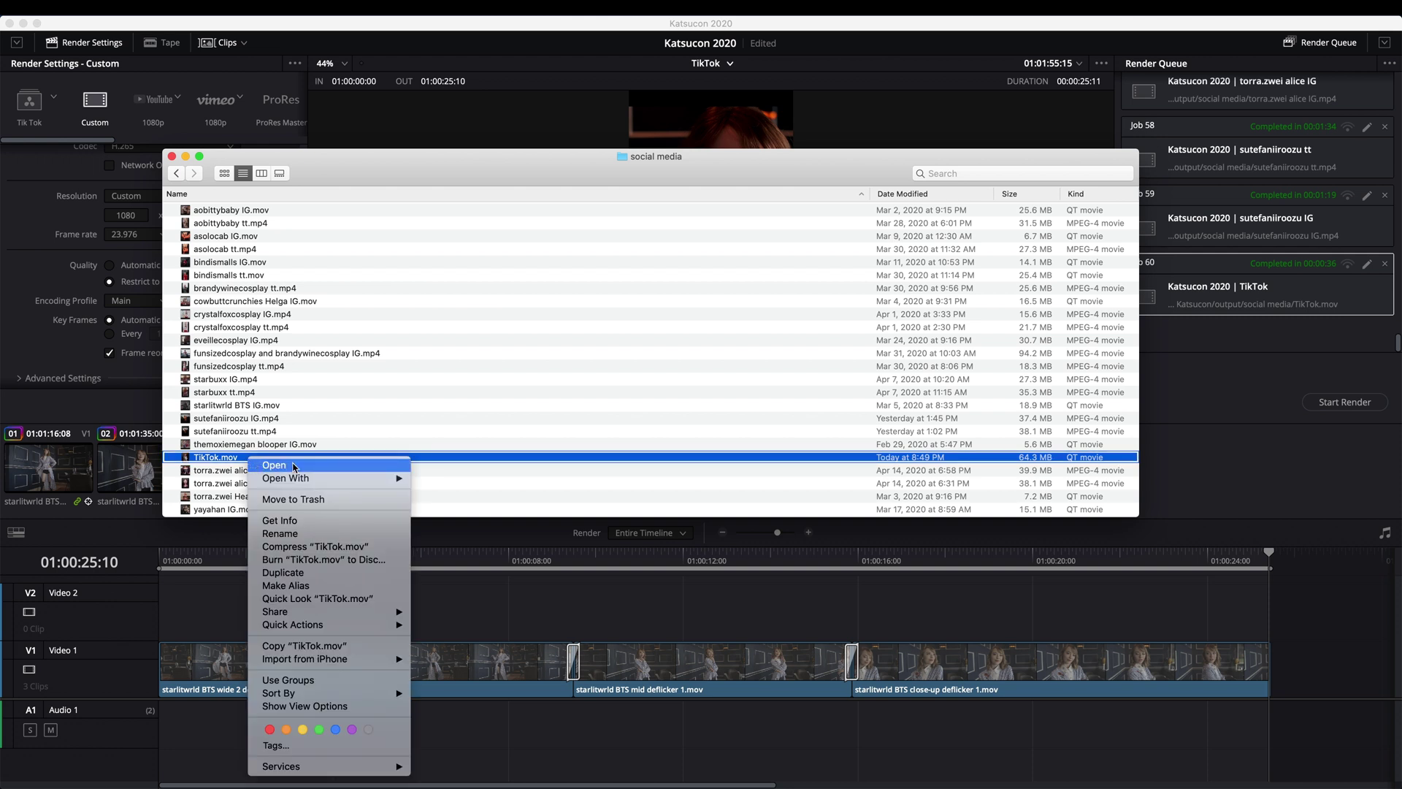
mouse_move(399, 617)
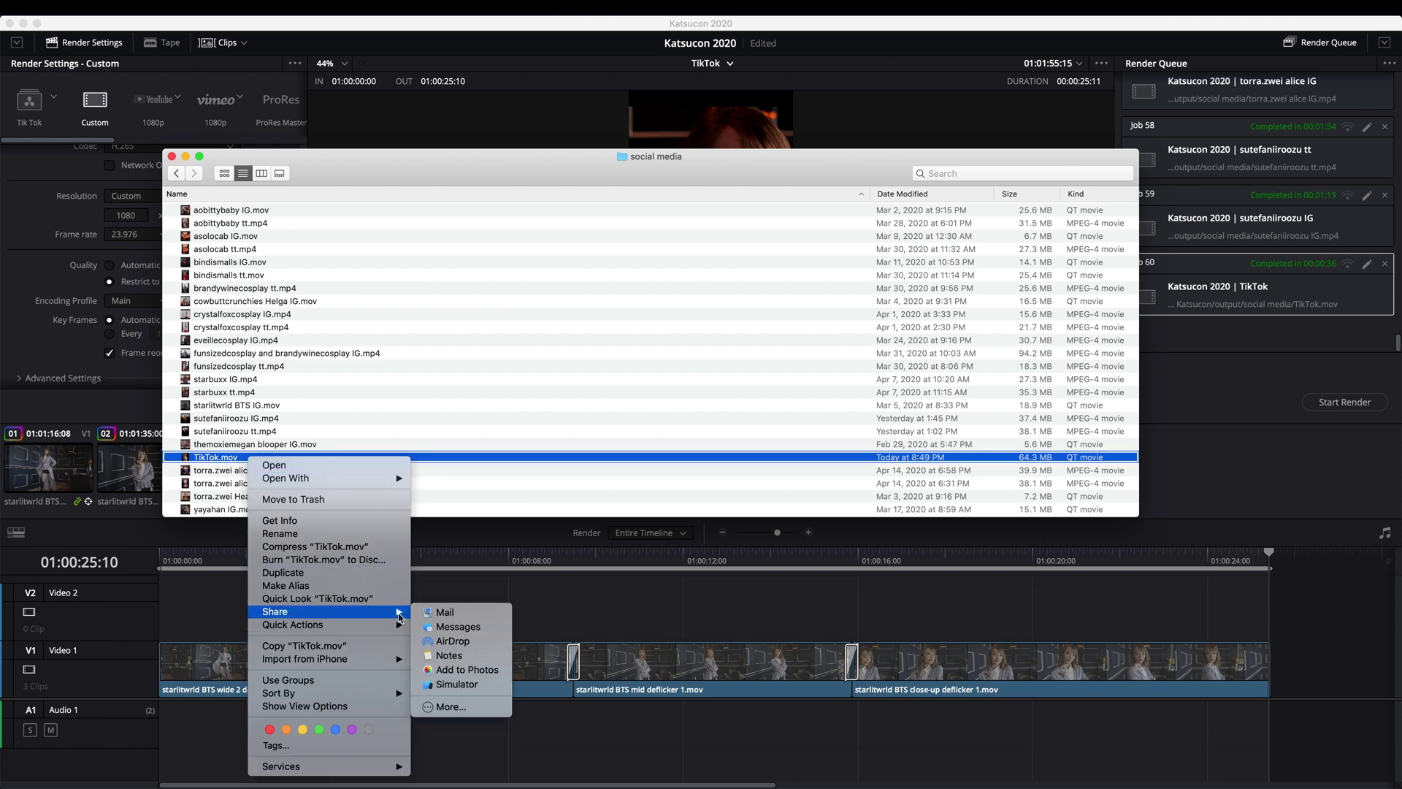
click(448, 641)
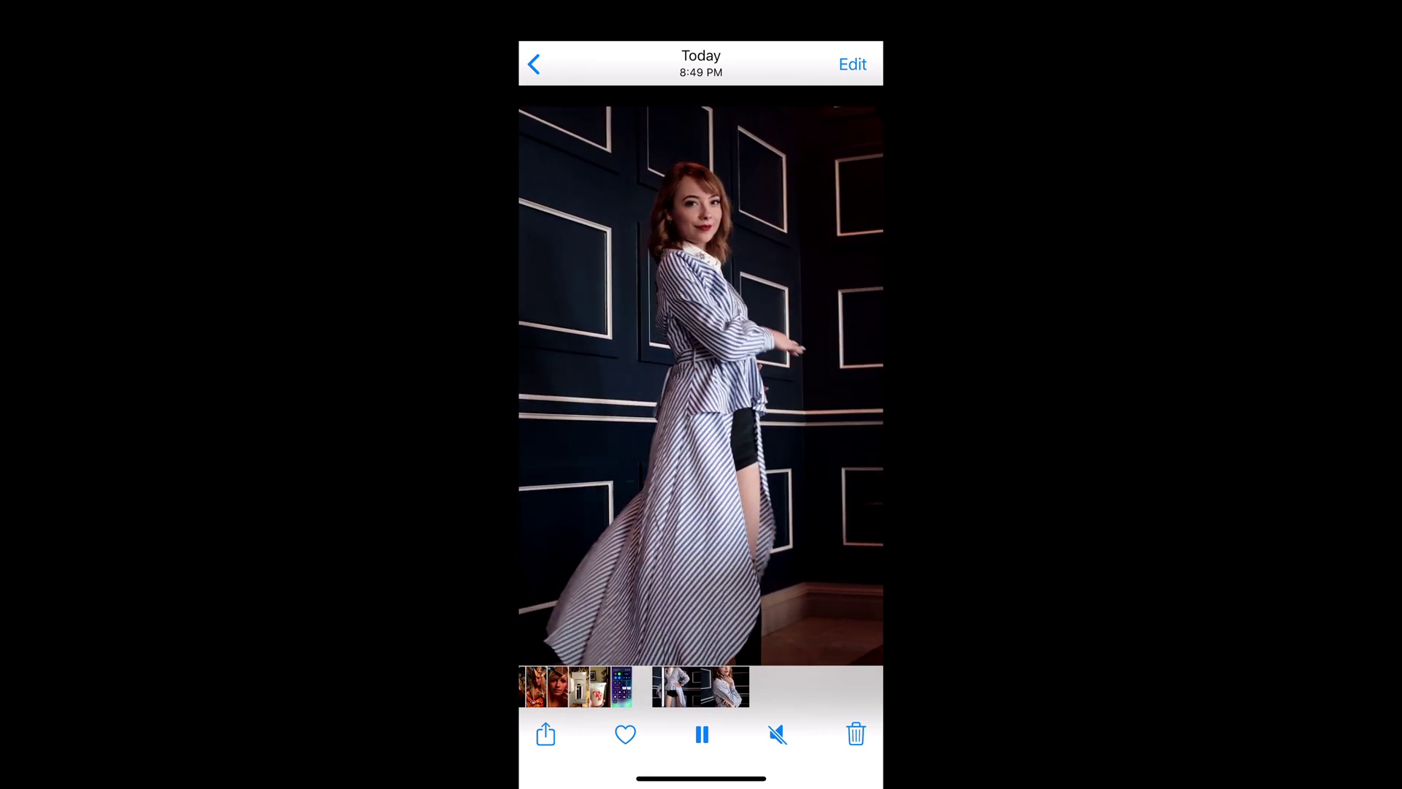
- Switch from Photos to TikTok and load the rendered 25.5-second clip from the library into a new post
drag(701, 778, 716, 409)
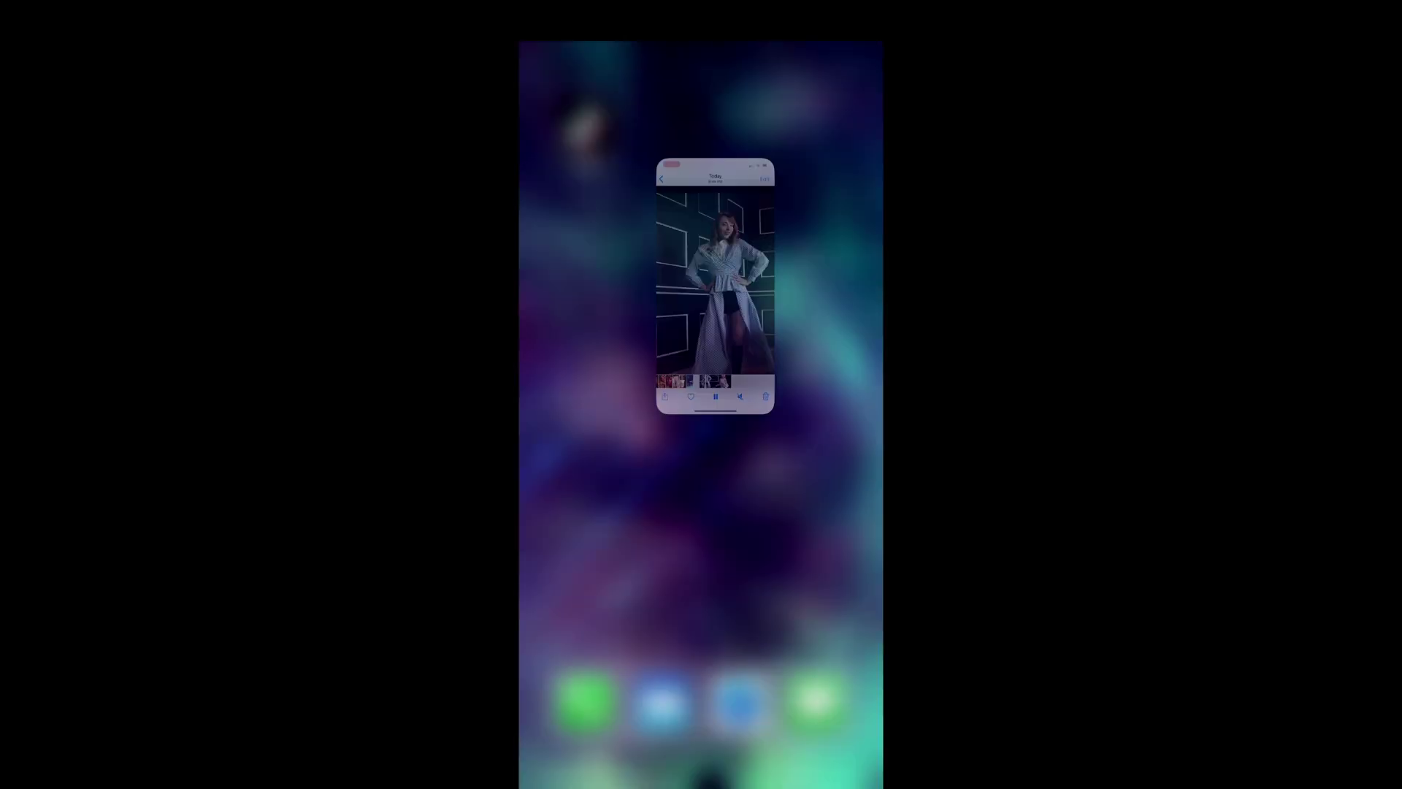
click(573, 97)
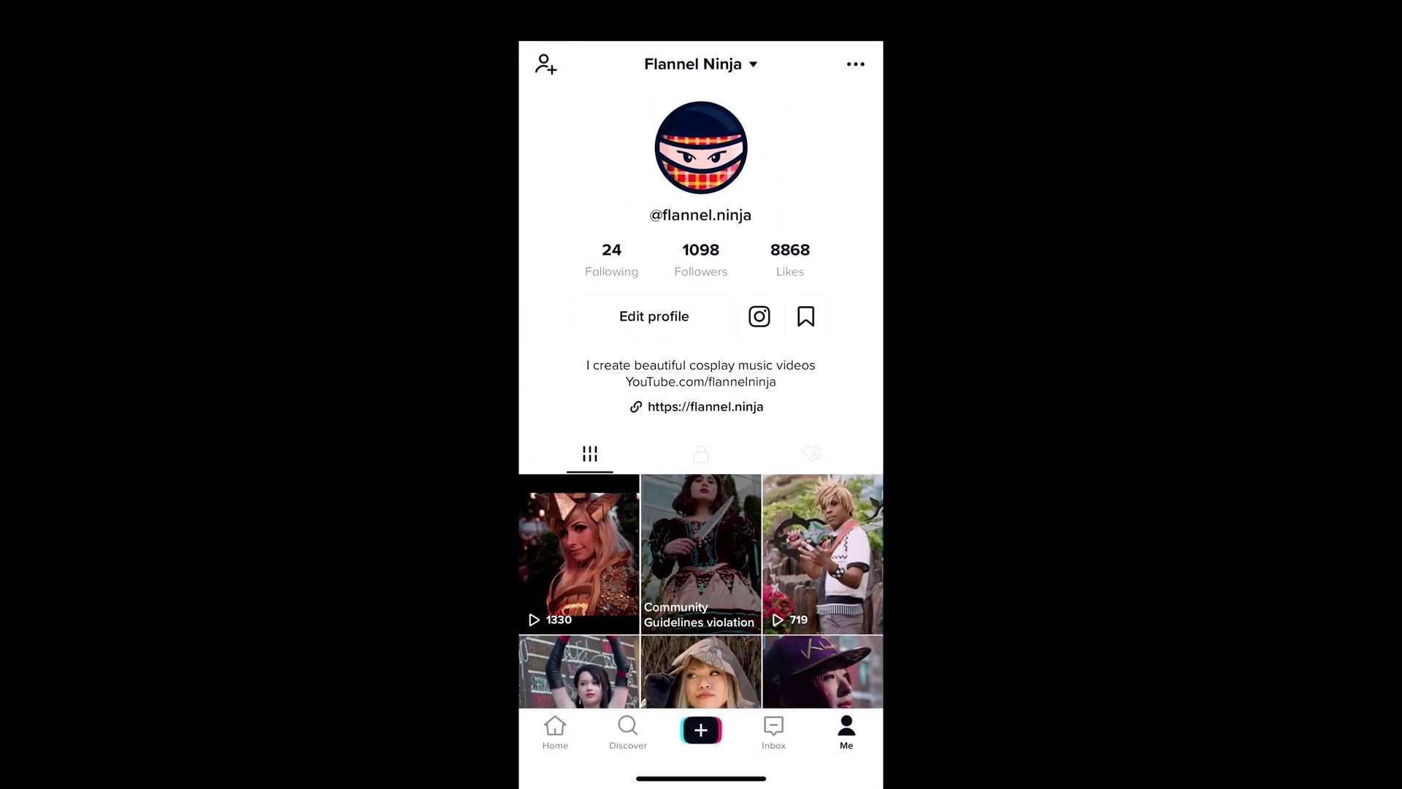
click(701, 729)
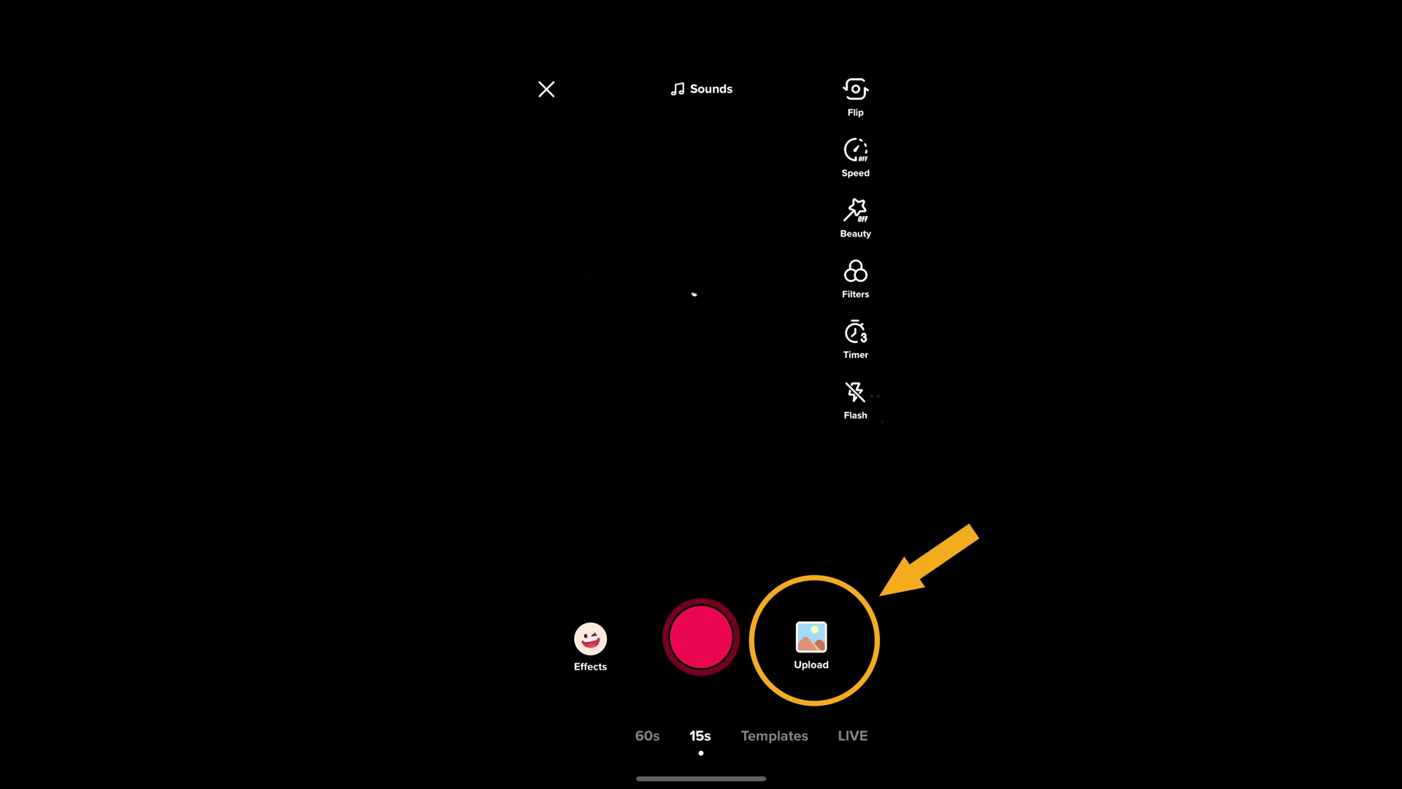
click(811, 641)
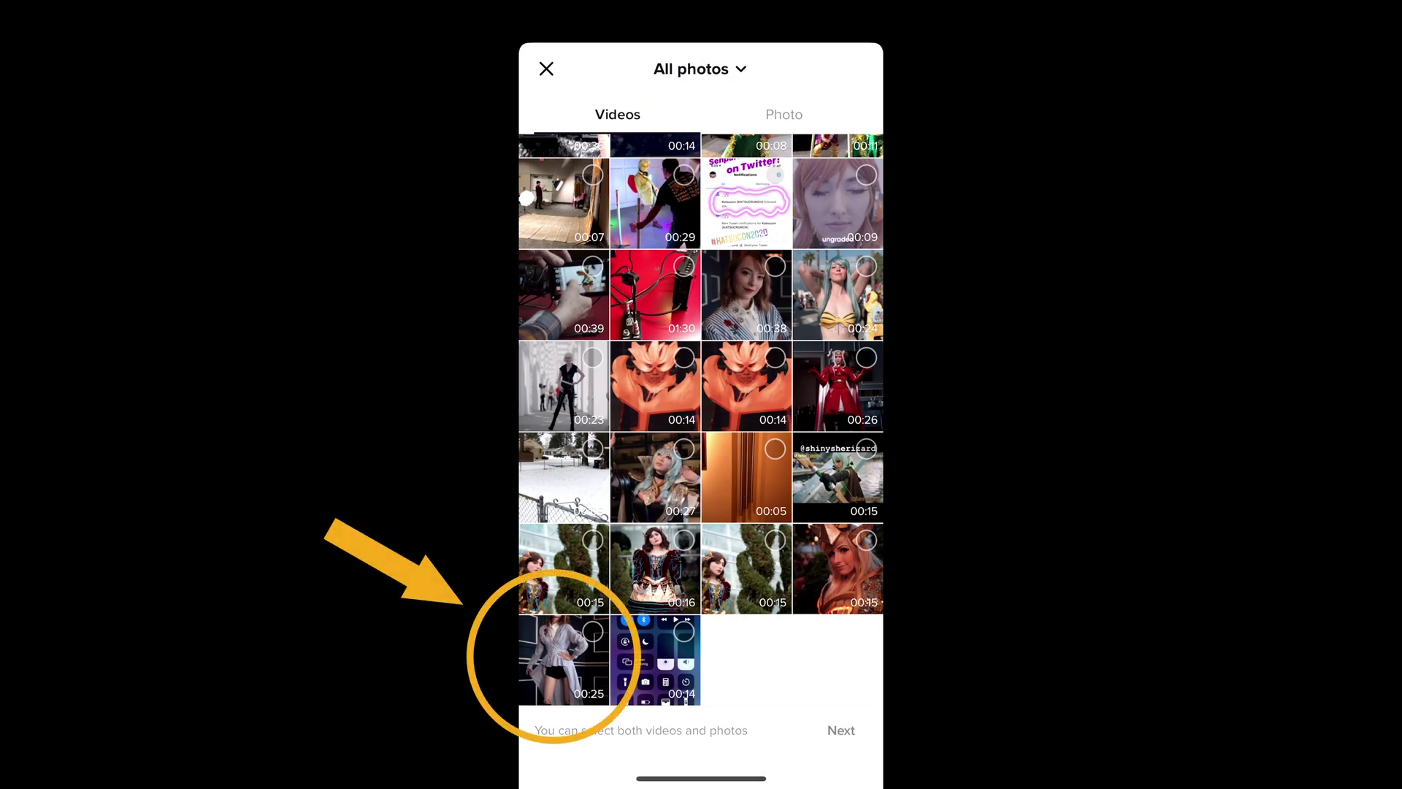
click(841, 729)
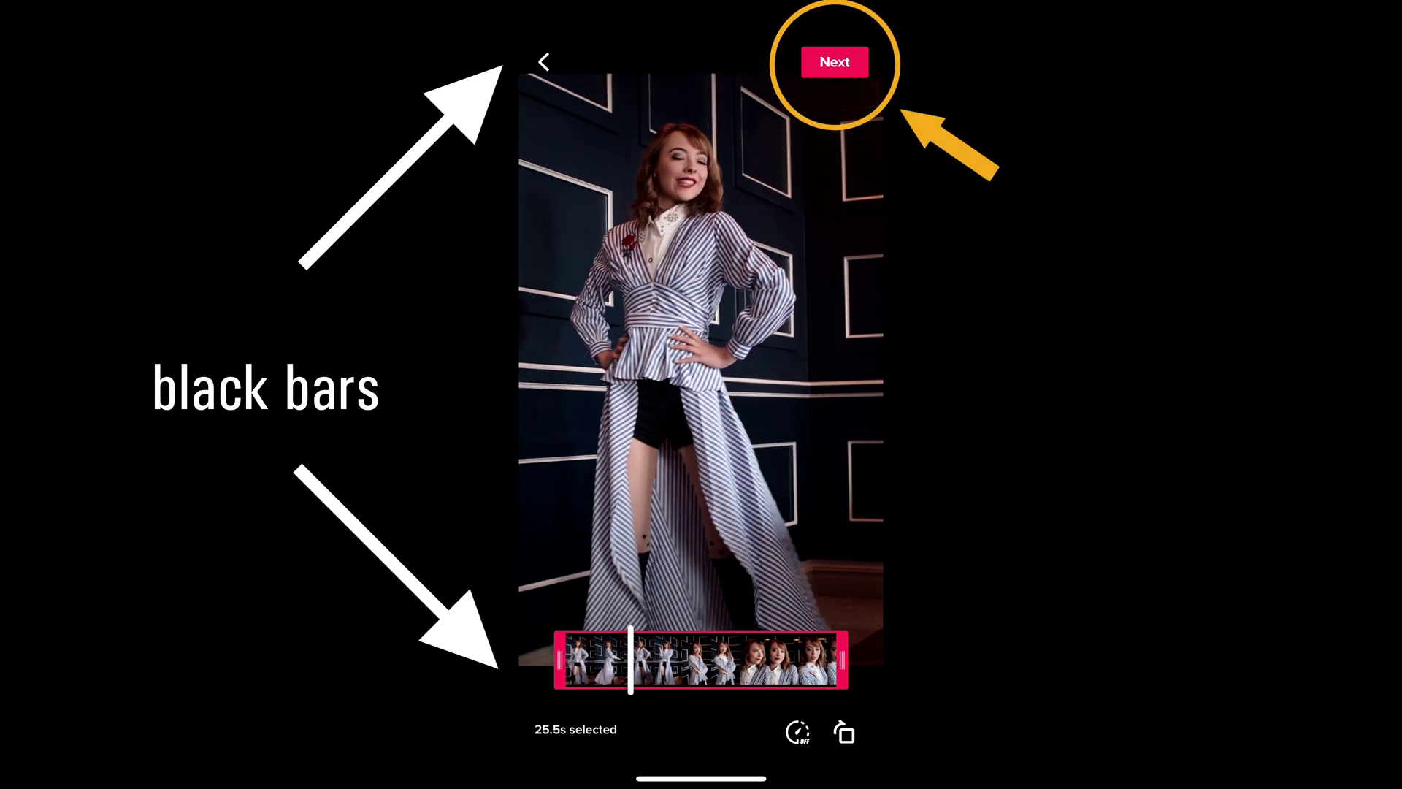
click(835, 62)
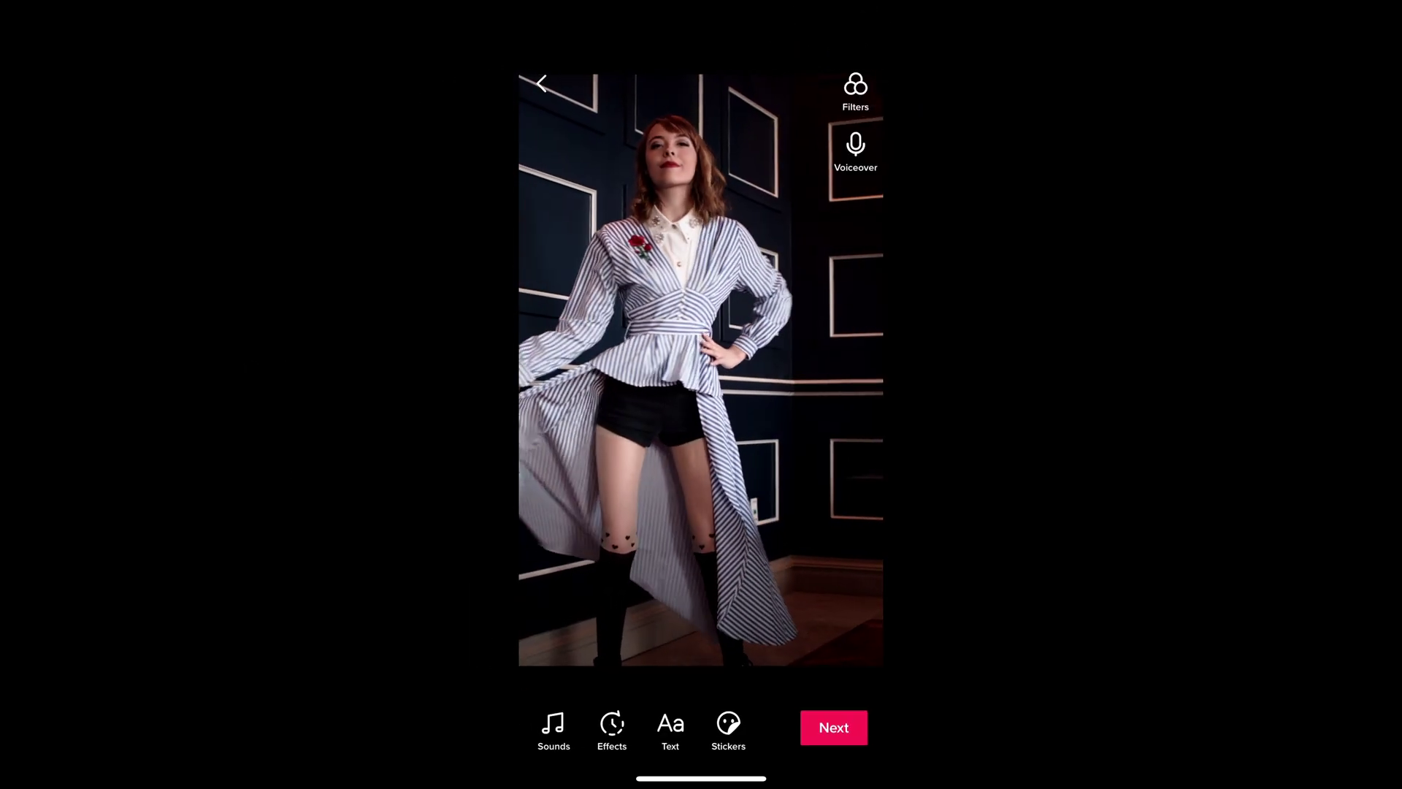
- Choose a face close-up frame from the video as the post's cover
click(834, 728)
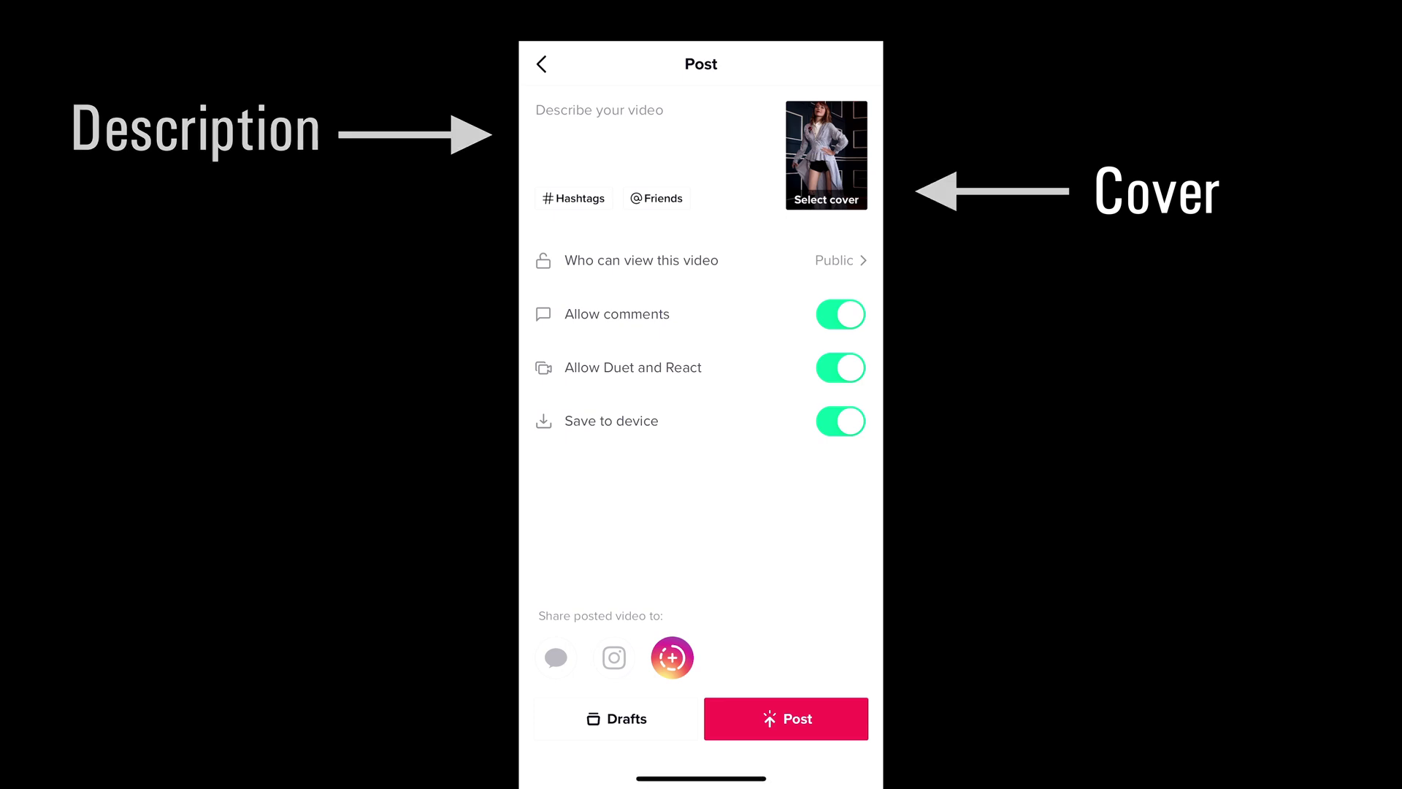
click(826, 199)
drag(558, 705, 667, 705)
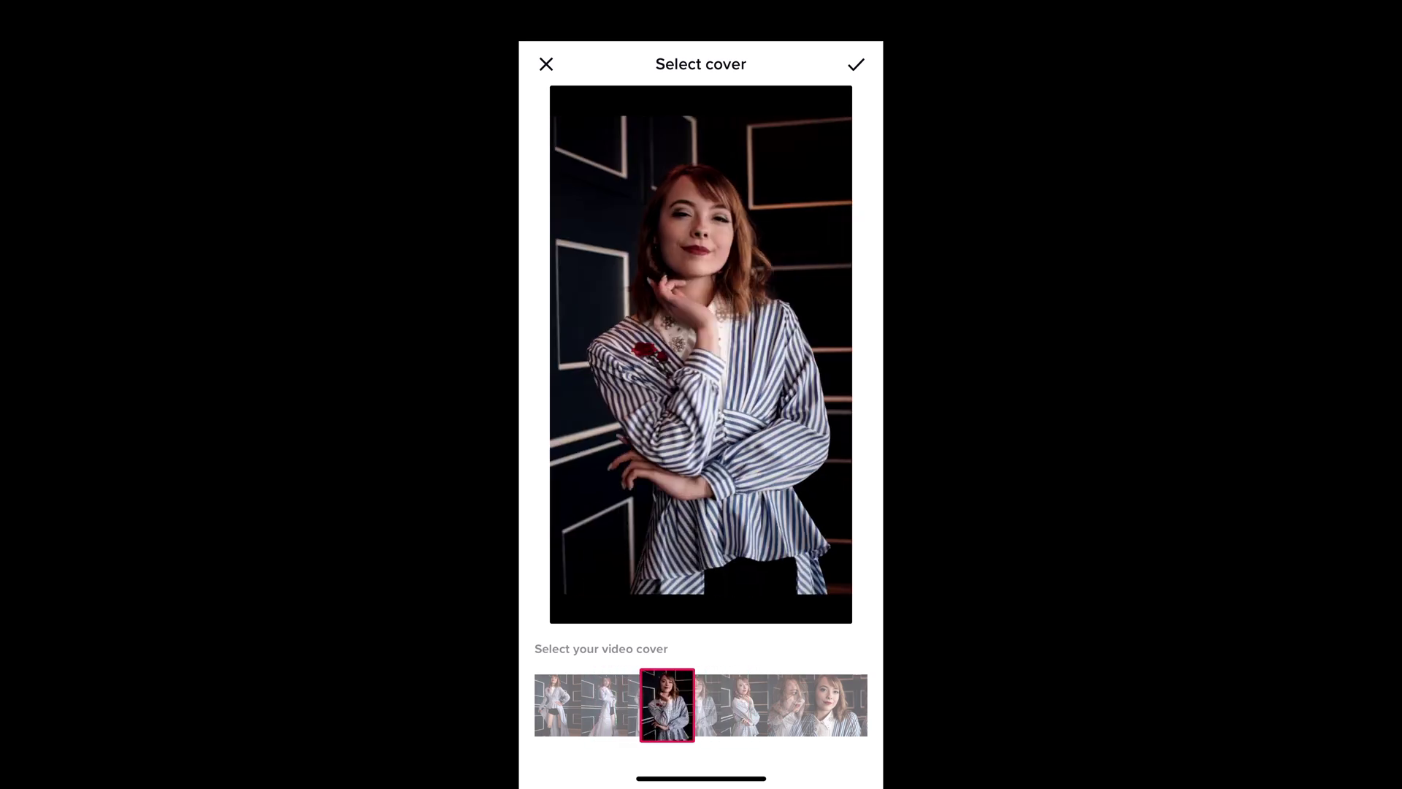
click(856, 64)
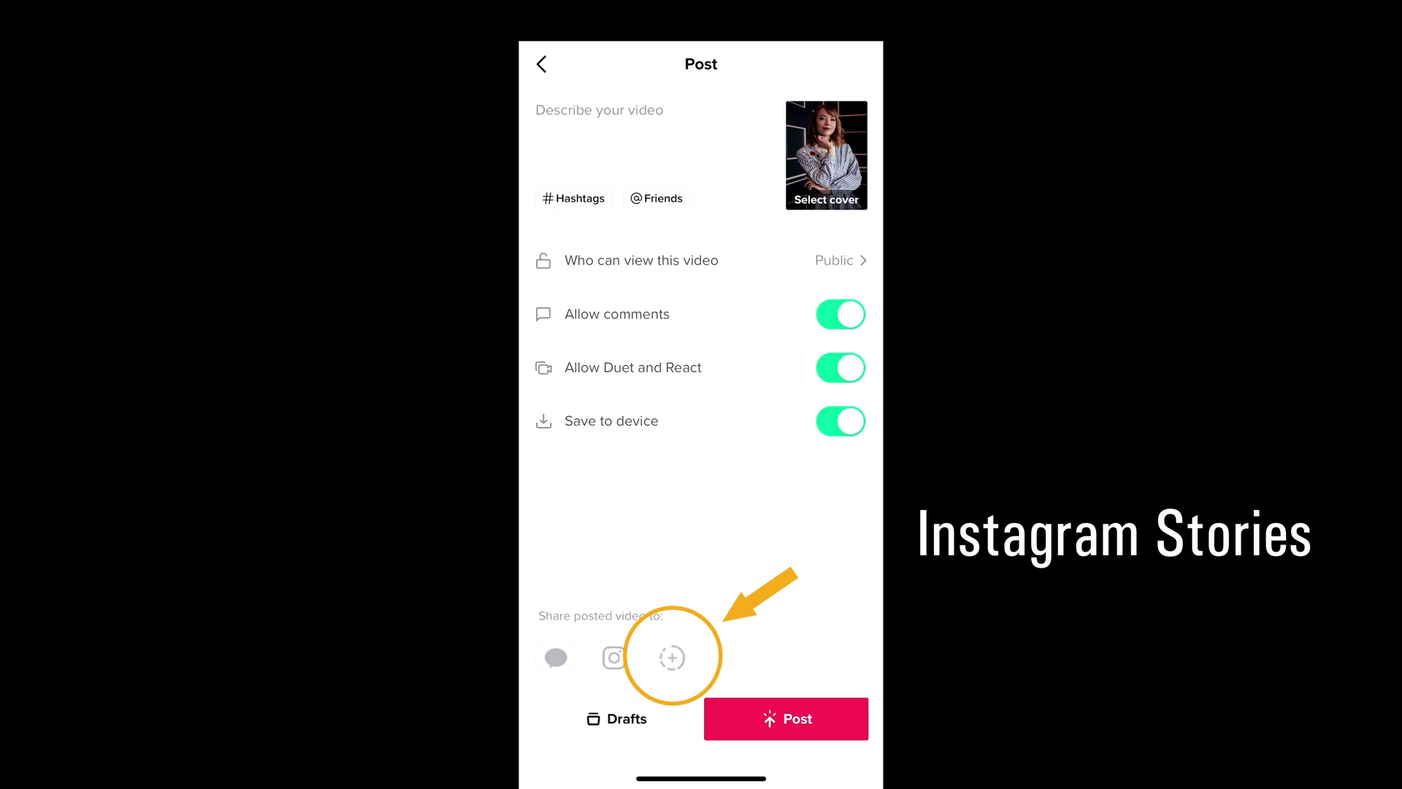
- Cycle the share option through Instagram post, Messages and Instagram Stories
click(614, 658)
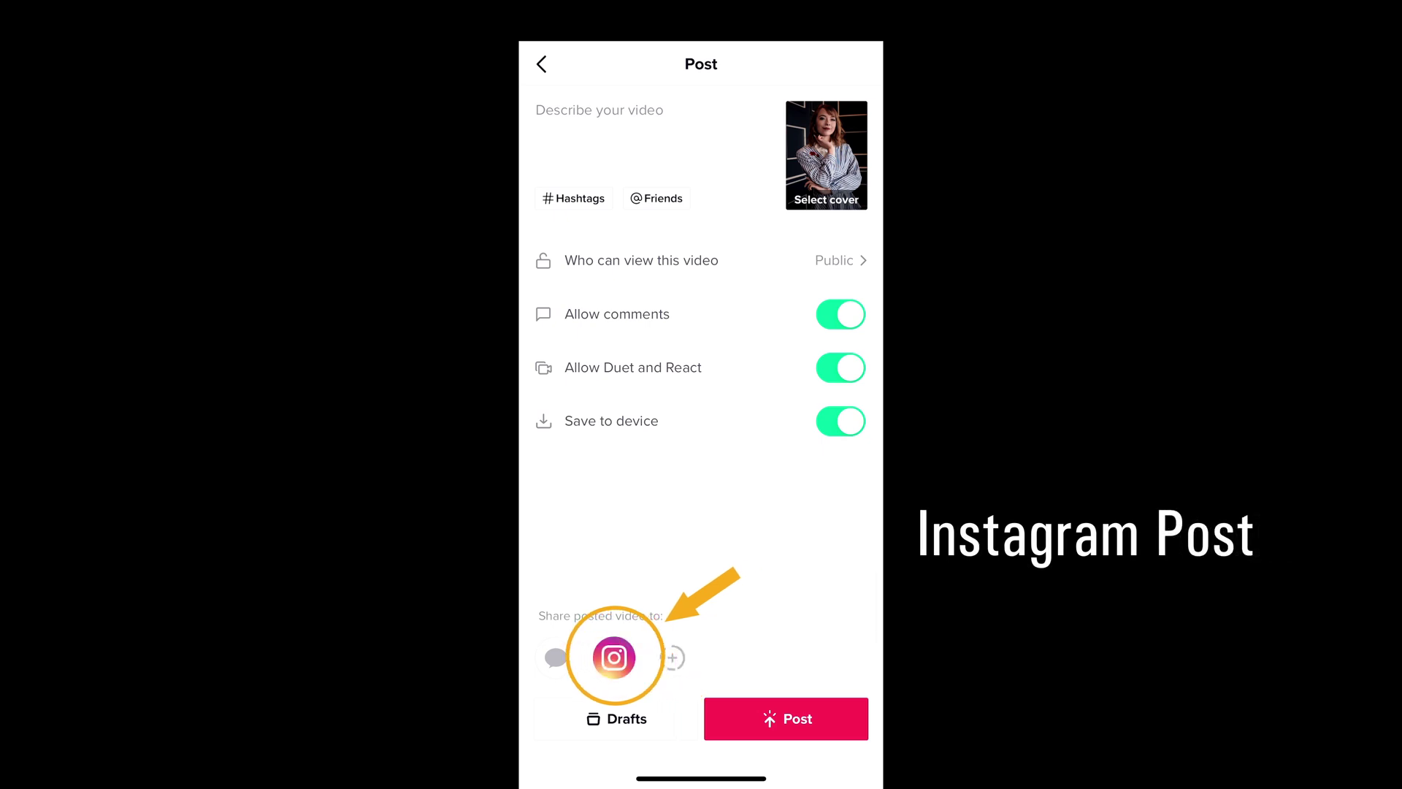
click(556, 657)
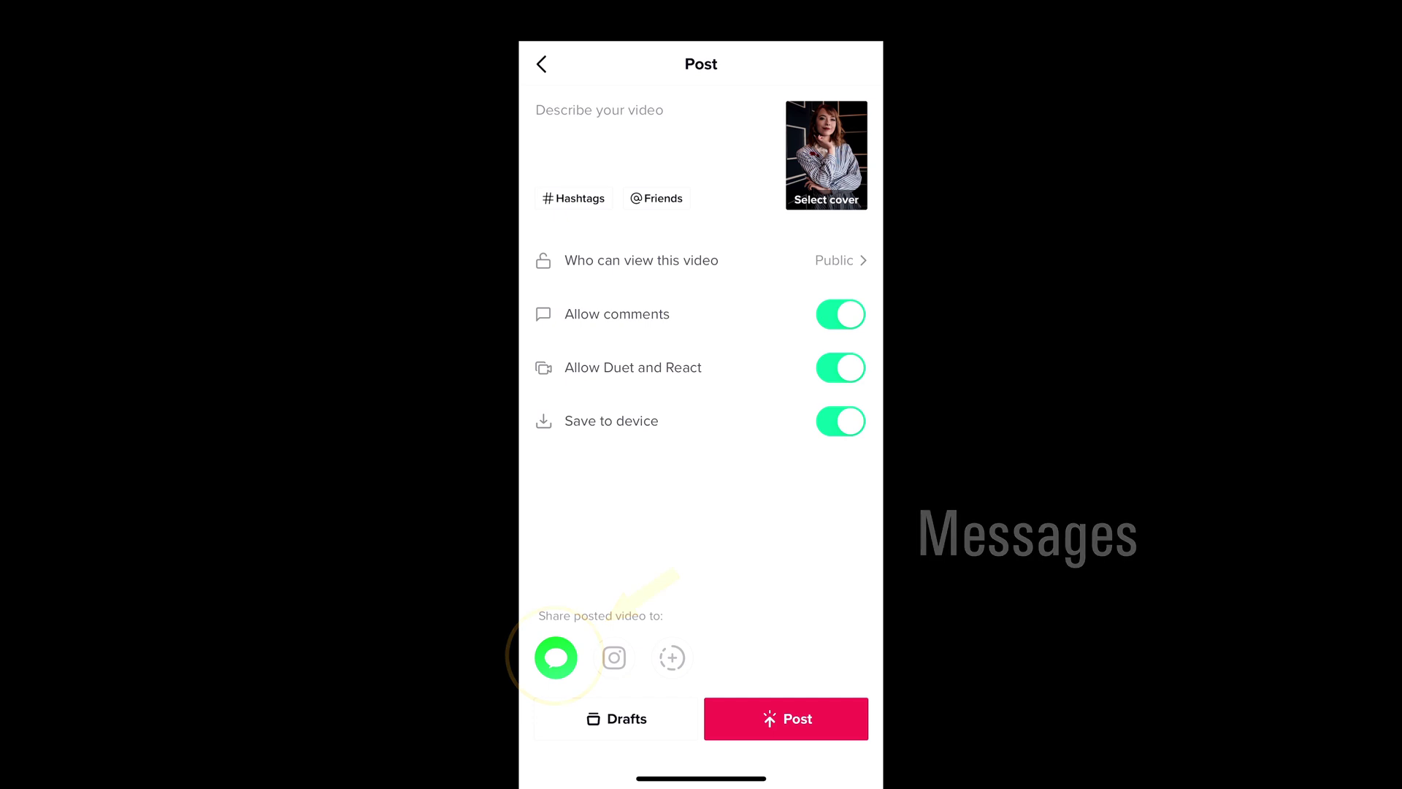
click(672, 657)
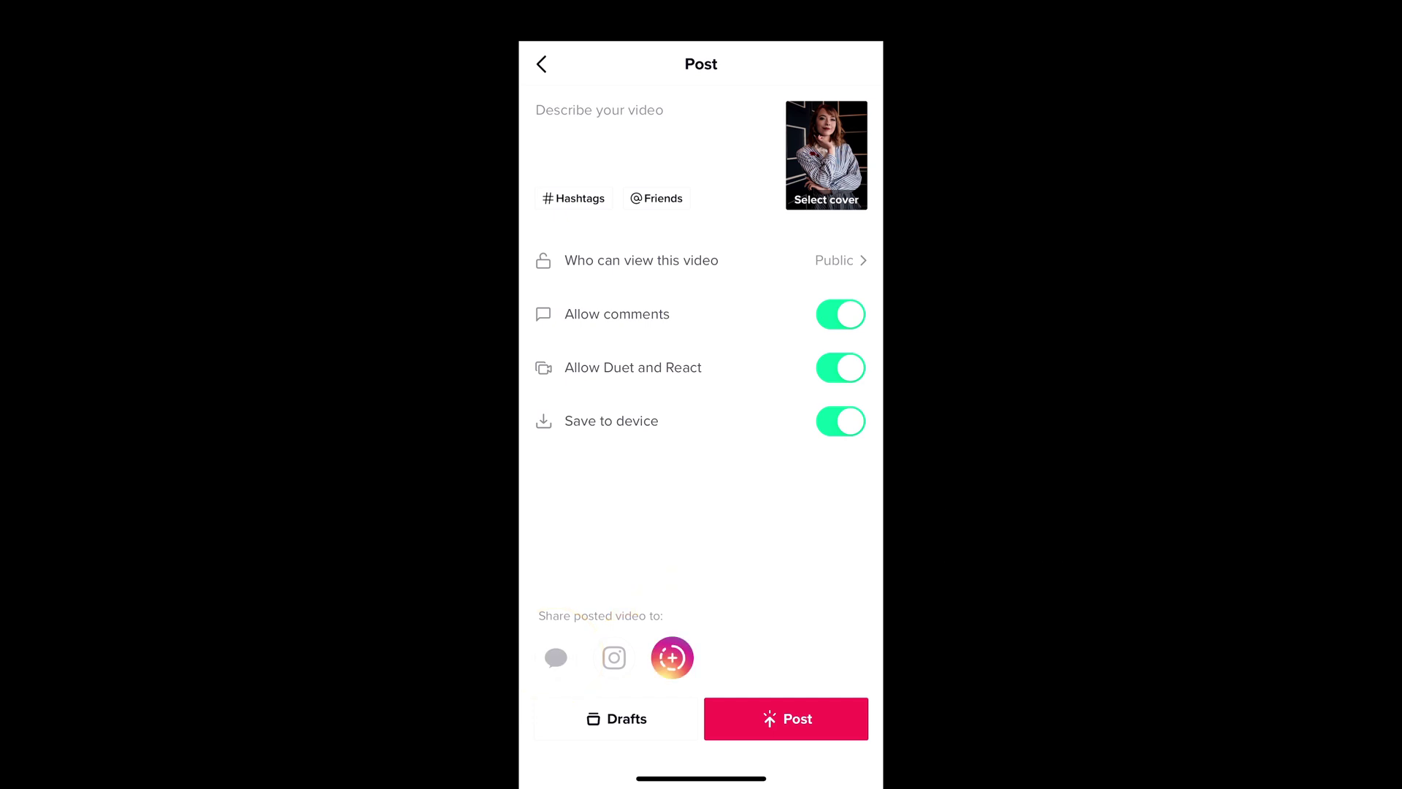